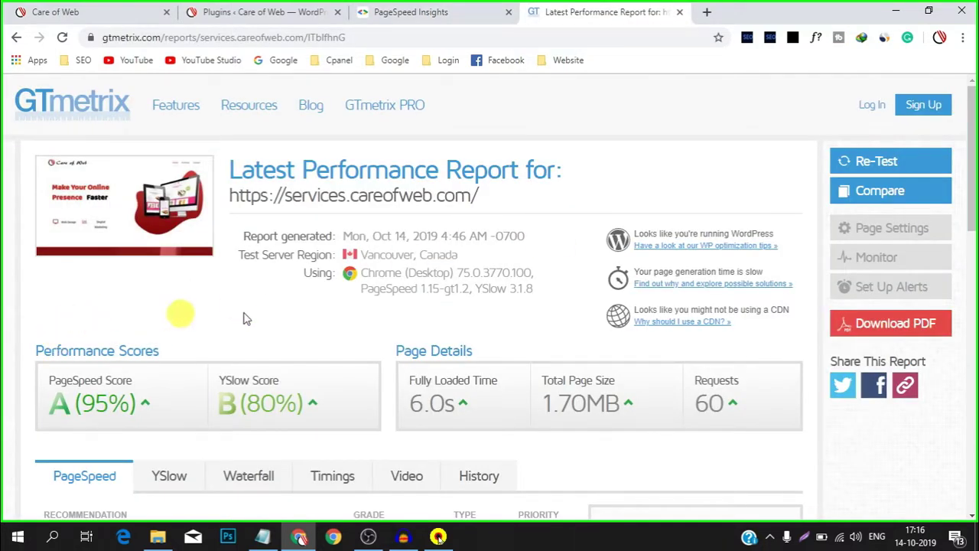
{"action": "scroll", "coordinate": [318, 298], "scroll_direction": "down", "scroll_amount": 1}
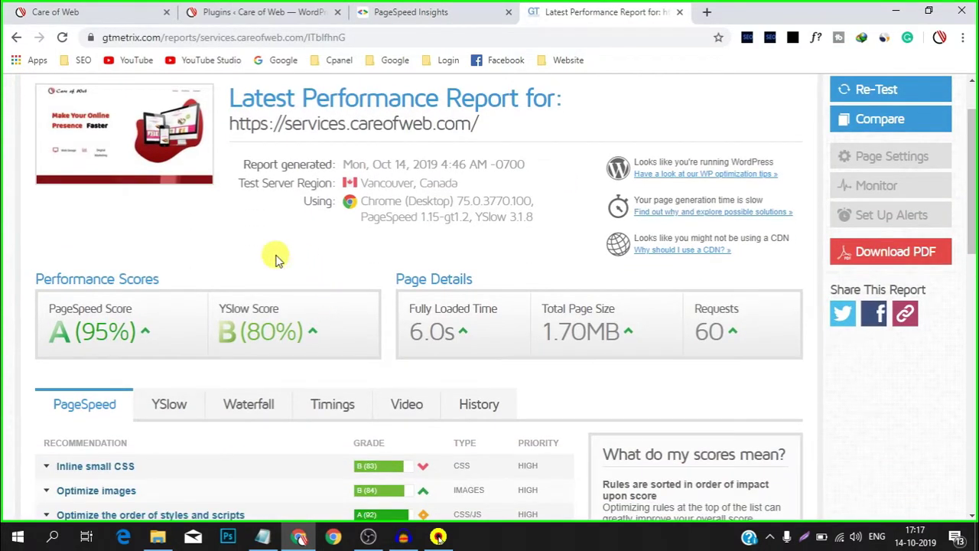
{"action": "scroll", "coordinate": [275, 257], "scroll_direction": "up", "scroll_amount": 1}
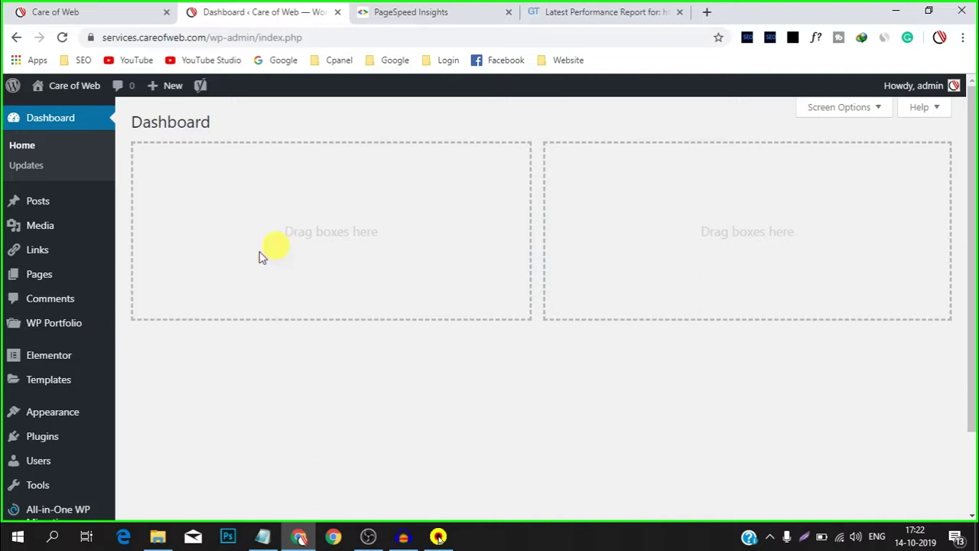
- Open the page for adding new plugins and search the plugin directory for "cache"
{"action": "mouse_move", "coordinate": [48, 440]}
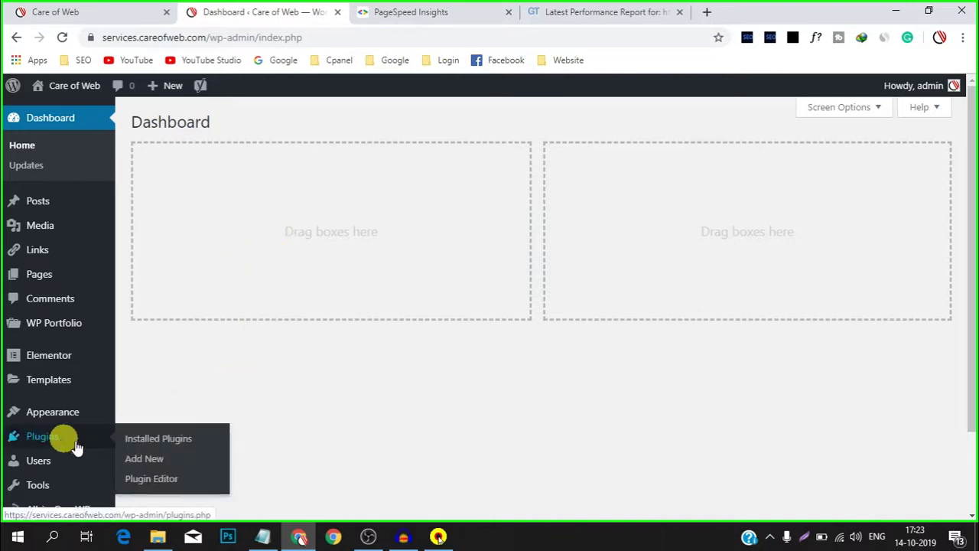
{"action": "left_click", "coordinate": [148, 464]}
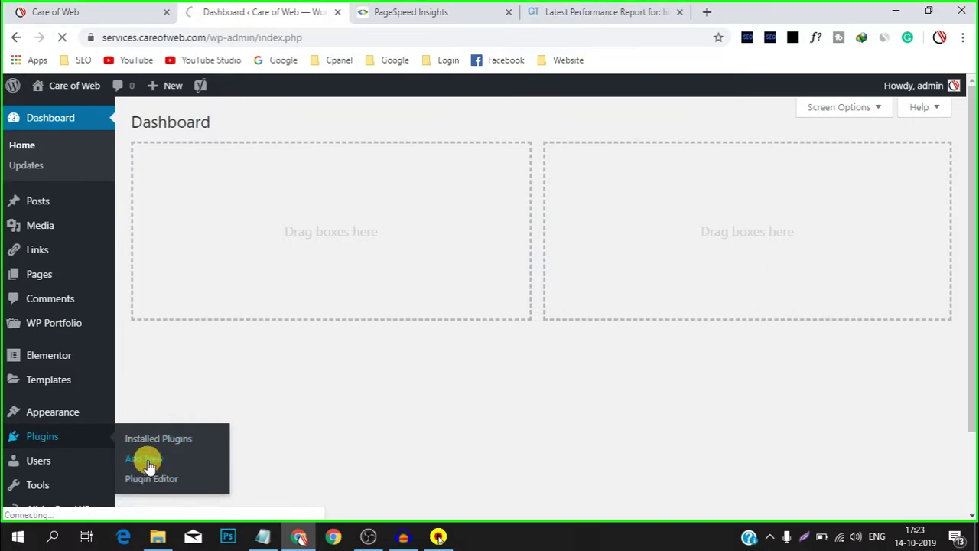
{"action": "left_click", "coordinate": [776, 158]}
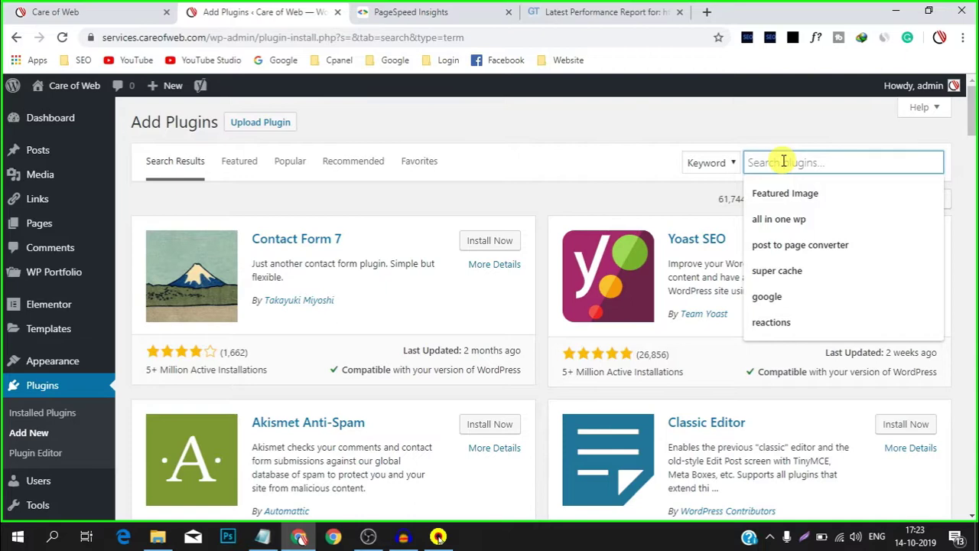
{"action": "type", "text": "cache"}
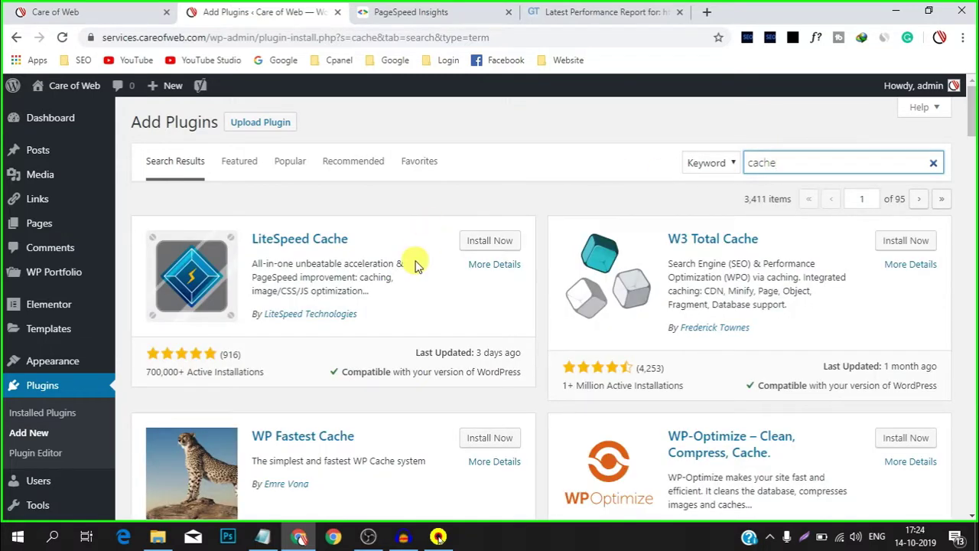
- Install and activate the WP Fastest Cache plugin from the search results
{"action": "scroll", "coordinate": [416, 262], "scroll_direction": "down", "scroll_amount": 1}
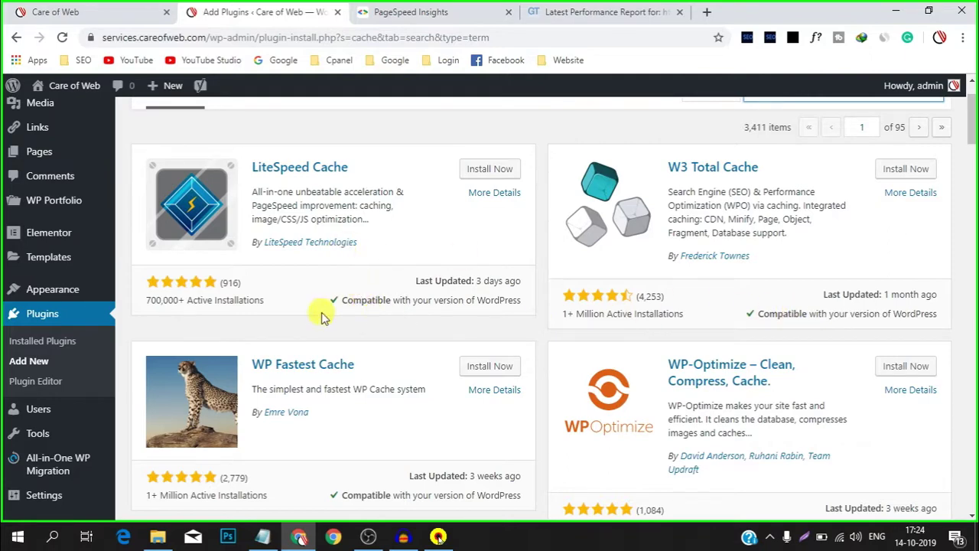
{"action": "scroll", "coordinate": [354, 296], "scroll_direction": "down", "scroll_amount": 1}
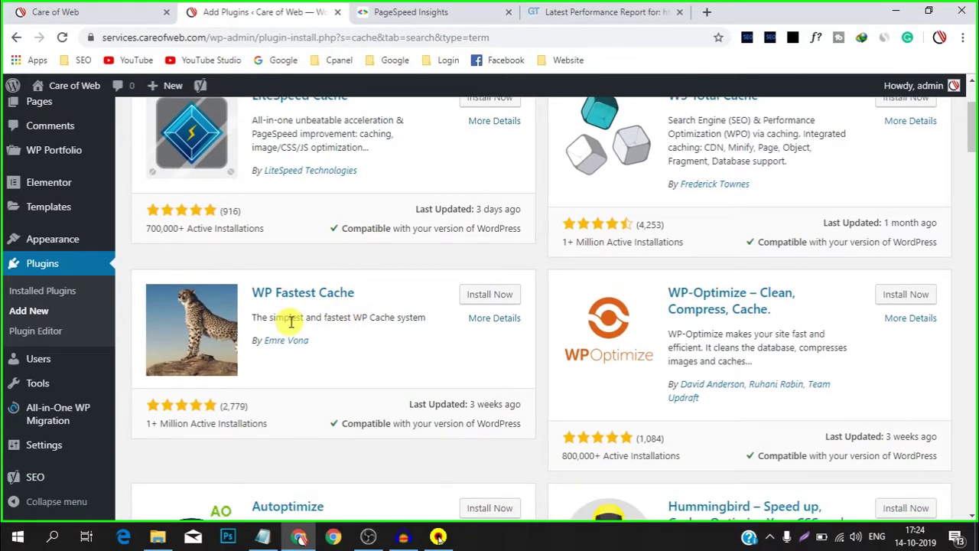
{"action": "scroll", "coordinate": [382, 348], "scroll_direction": "up", "scroll_amount": 1}
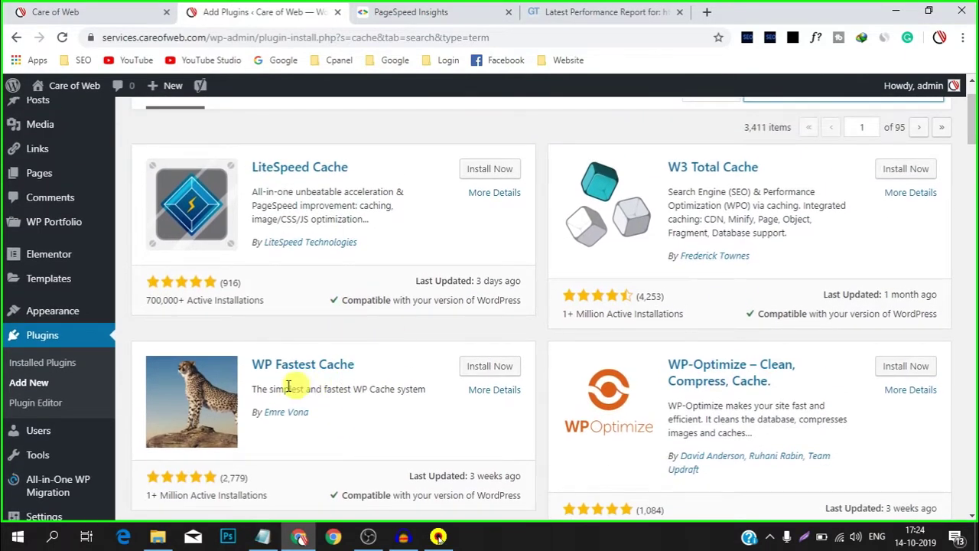
{"action": "scroll", "coordinate": [378, 371], "scroll_direction": "down", "scroll_amount": 1}
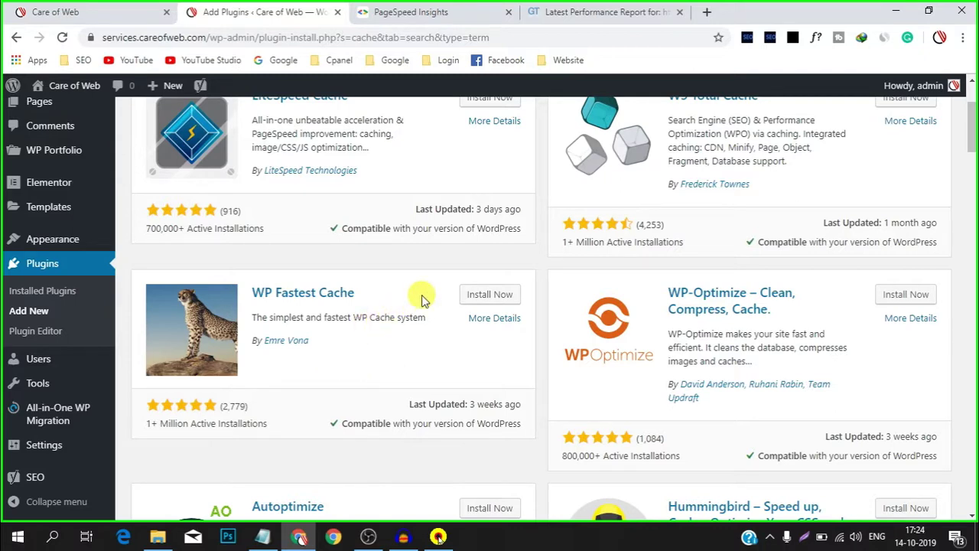
{"action": "left_click", "coordinate": [480, 297]}
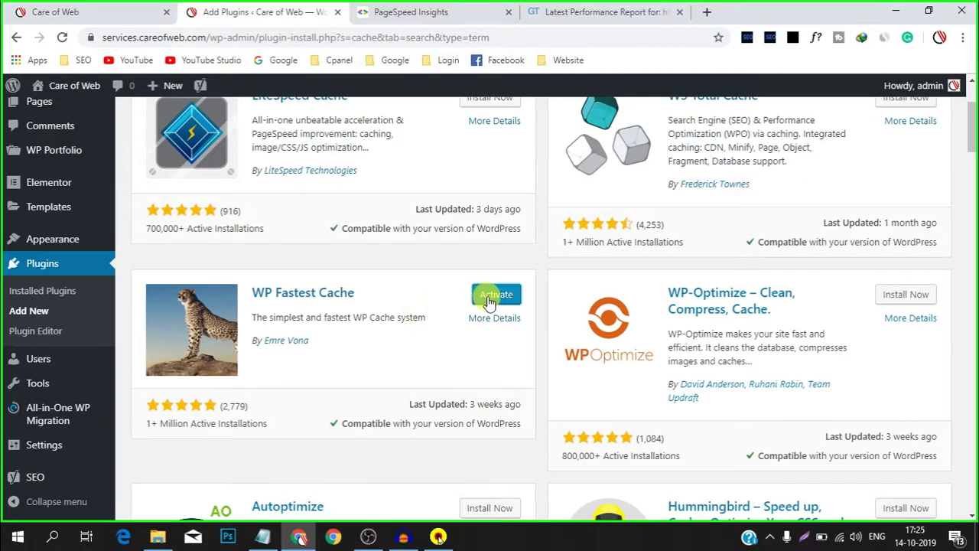
{"action": "left_click", "coordinate": [486, 298]}
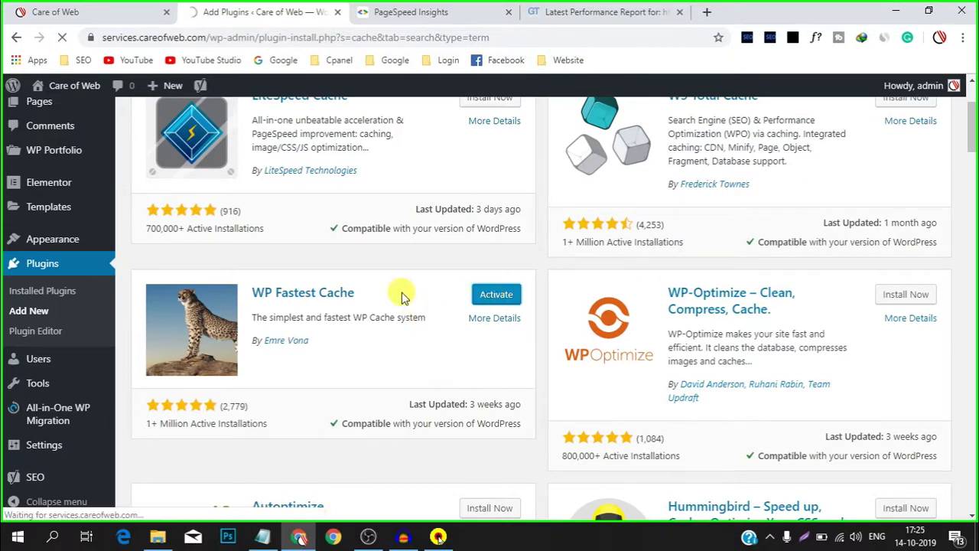
- Open the WP Fastest Cache settings and enable the Cache System option
{"action": "scroll", "coordinate": [312, 290], "scroll_direction": "down", "scroll_amount": 2}
{"action": "scroll", "coordinate": [393, 247], "scroll_direction": "up", "scroll_amount": 2}
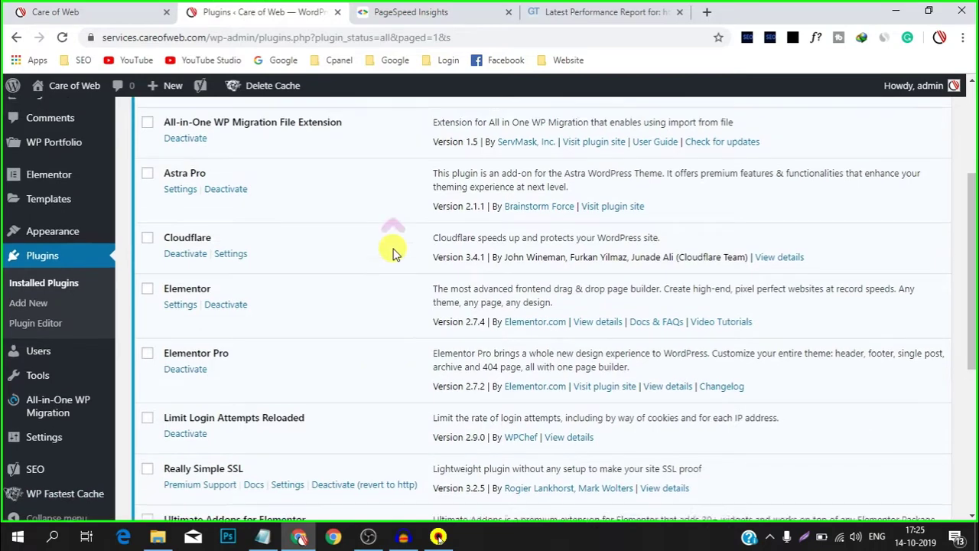
{"action": "scroll", "coordinate": [388, 250], "scroll_direction": "down", "scroll_amount": 4}
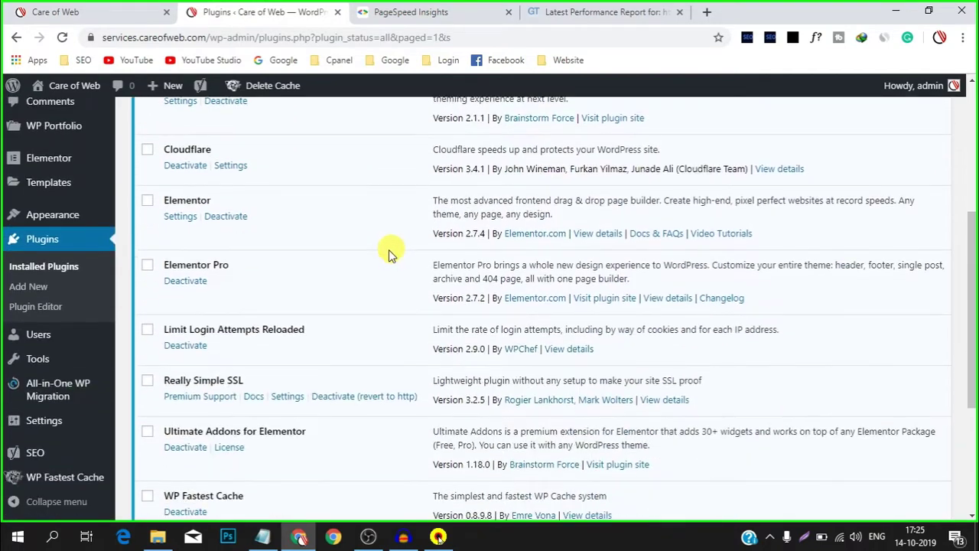
{"action": "left_click", "coordinate": [67, 480]}
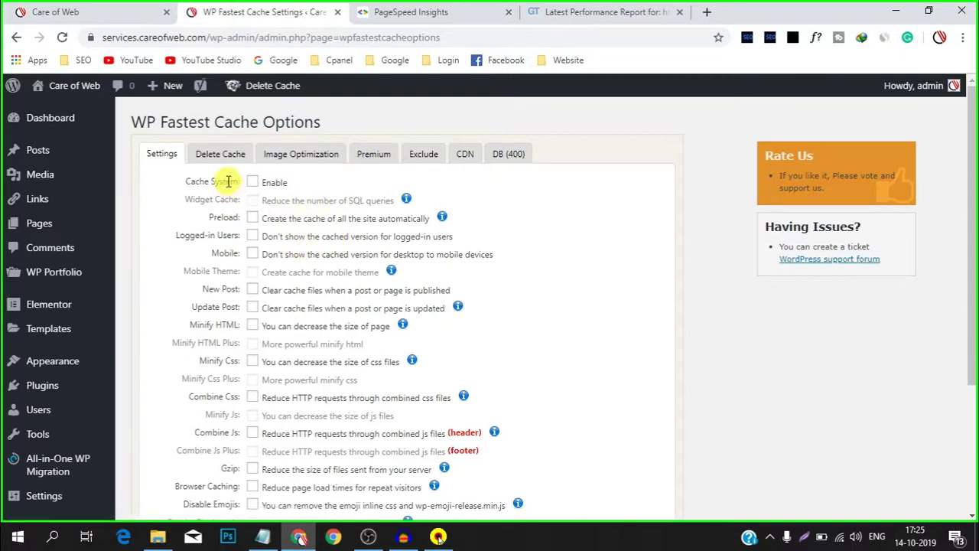
{"action": "left_click", "coordinate": [253, 183]}
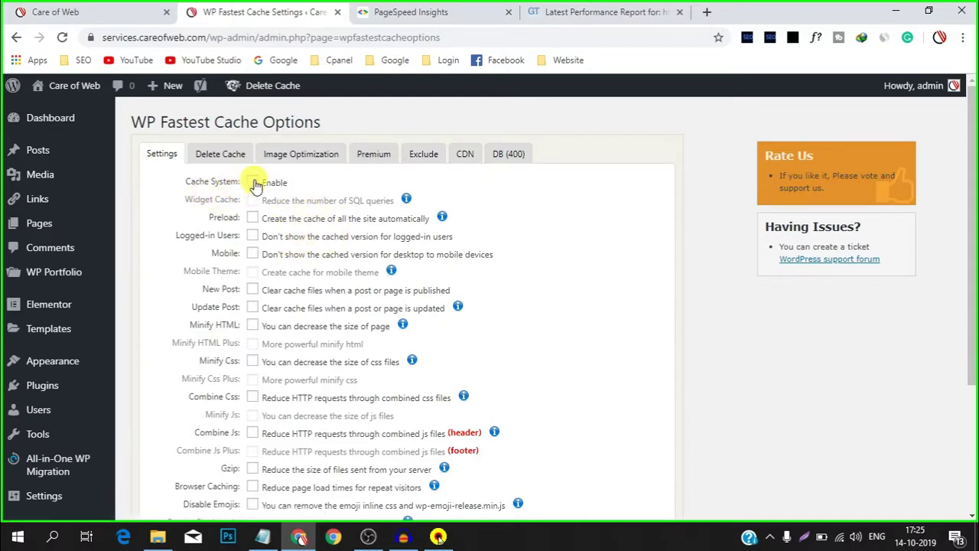
{"action": "left_click", "coordinate": [253, 183]}
- Enable Preload for the Homepage and Pages, and confirm the preload options
{"action": "scroll", "coordinate": [315, 203], "scroll_direction": "down", "scroll_amount": 1}
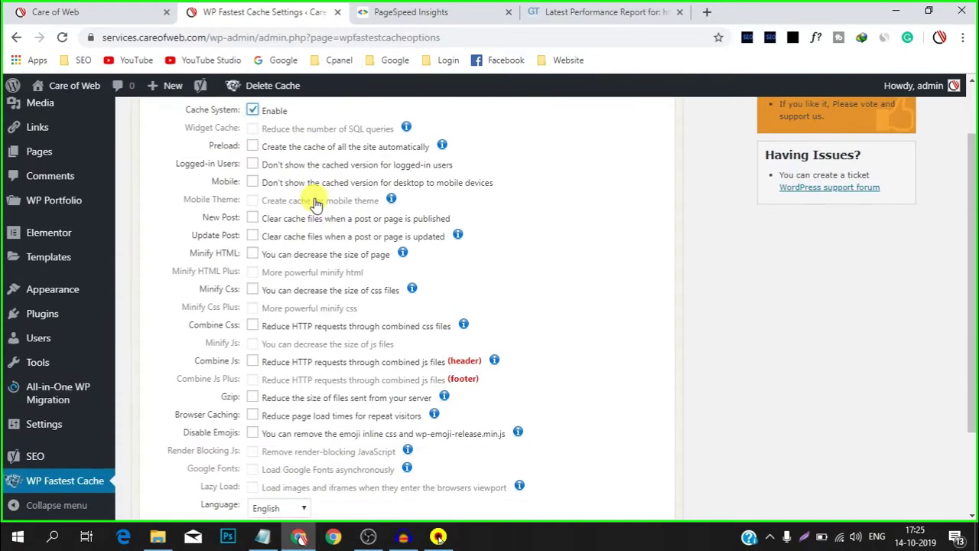
{"action": "left_click", "coordinate": [253, 147]}
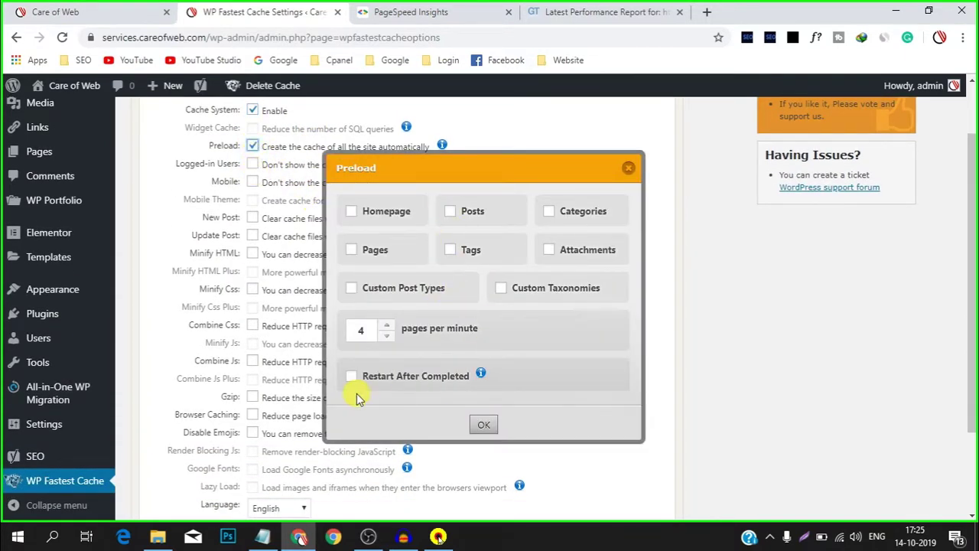
{"action": "left_click", "coordinate": [351, 212]}
{"action": "left_click", "coordinate": [350, 252]}
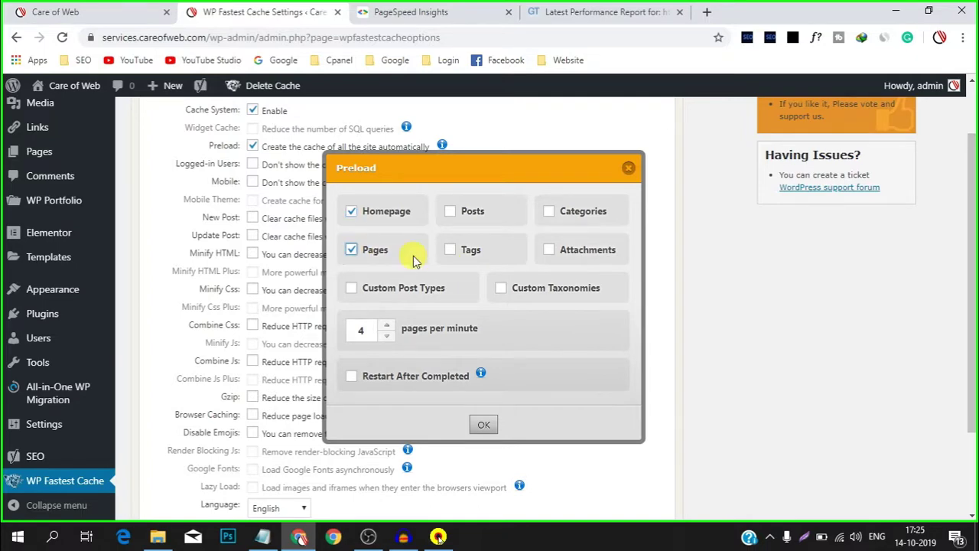
{"action": "left_click", "coordinate": [483, 427]}
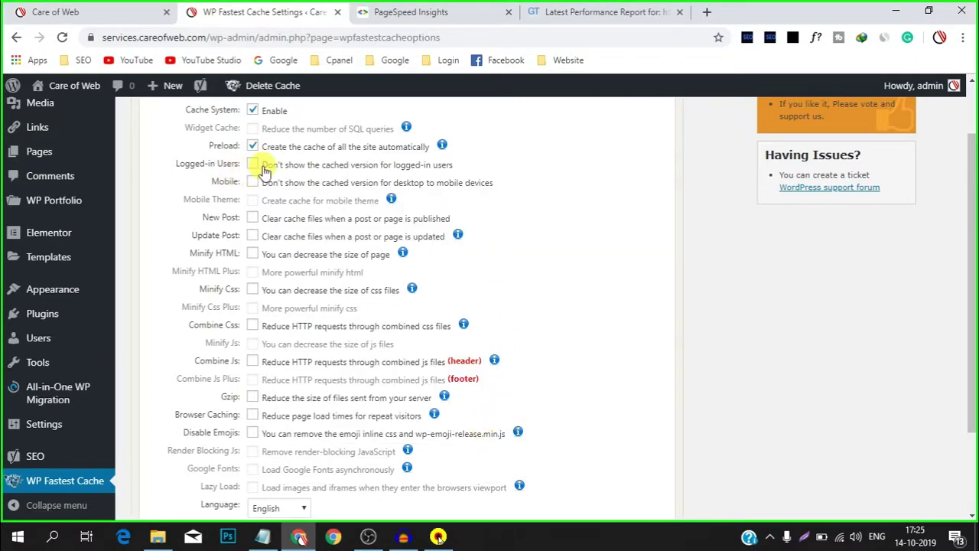
- Read the plugin's online help on the Preload settings, and return to the WP Fastest Cache options
{"action": "scroll", "coordinate": [310, 208], "scroll_direction": "up", "scroll_amount": 1}
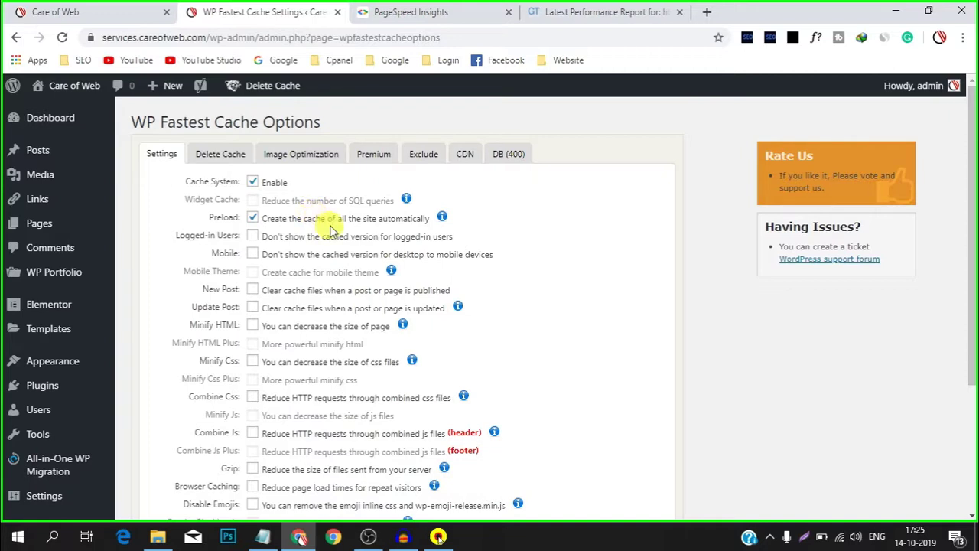
{"action": "left_click", "coordinate": [442, 219]}
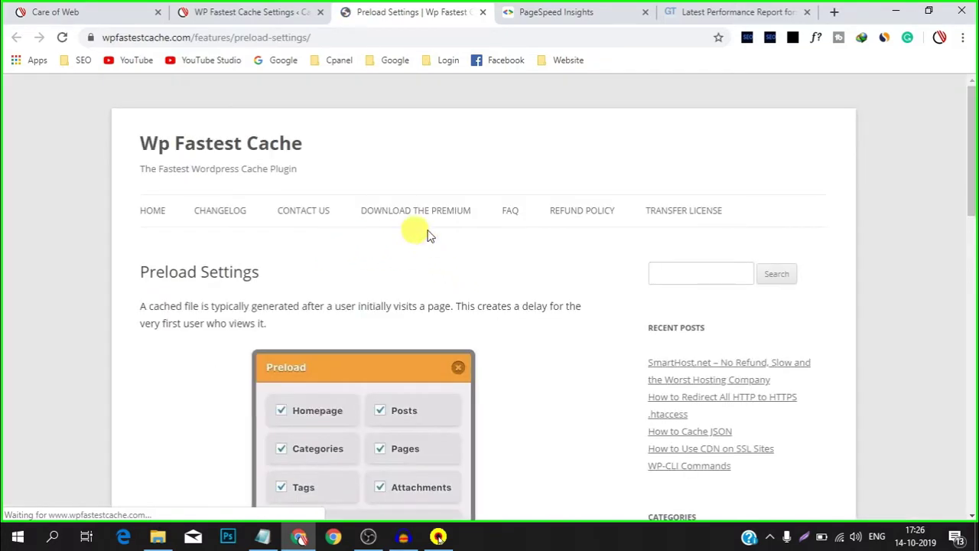
{"action": "scroll", "coordinate": [451, 256], "scroll_direction": "down", "scroll_amount": 3}
{"action": "scroll", "coordinate": [452, 256], "scroll_direction": "down", "scroll_amount": 1}
{"action": "scroll", "coordinate": [449, 253], "scroll_direction": "down", "scroll_amount": 4}
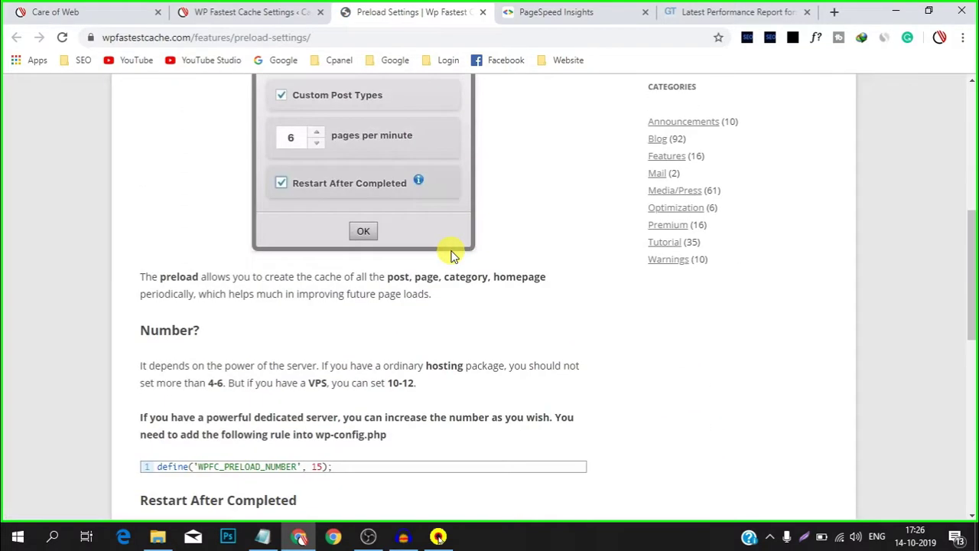
{"action": "scroll", "coordinate": [450, 254], "scroll_direction": "up", "scroll_amount": 7}
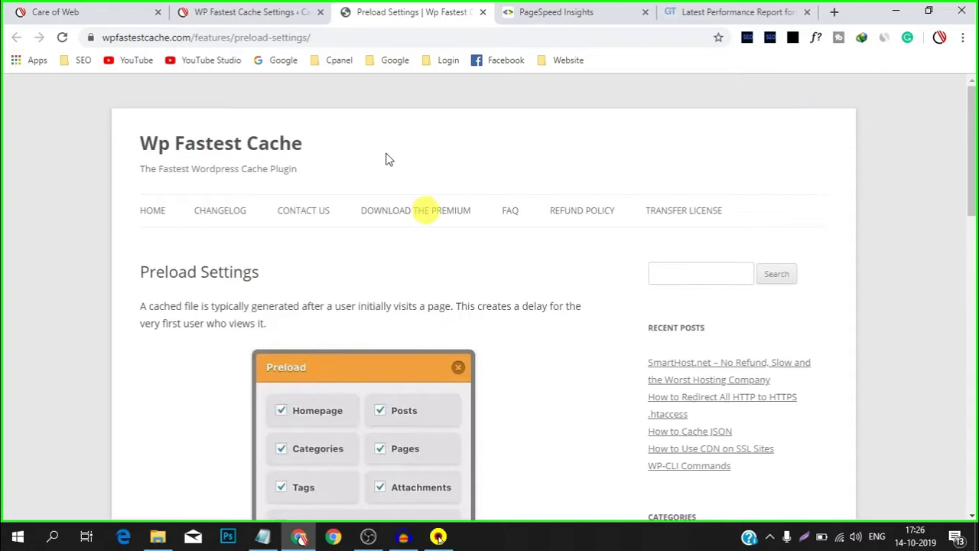
{"action": "left_click", "coordinate": [246, 14]}
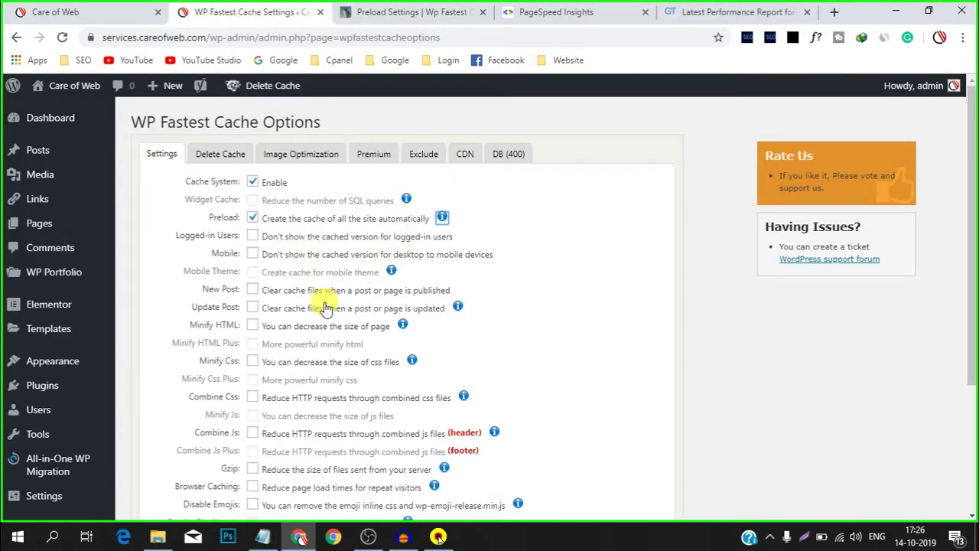
- Enable the Mobile, Minify HTML, Minify Css, Combine Css and Combine Js (header) options
{"action": "scroll", "coordinate": [325, 306], "scroll_direction": "down", "scroll_amount": 1}
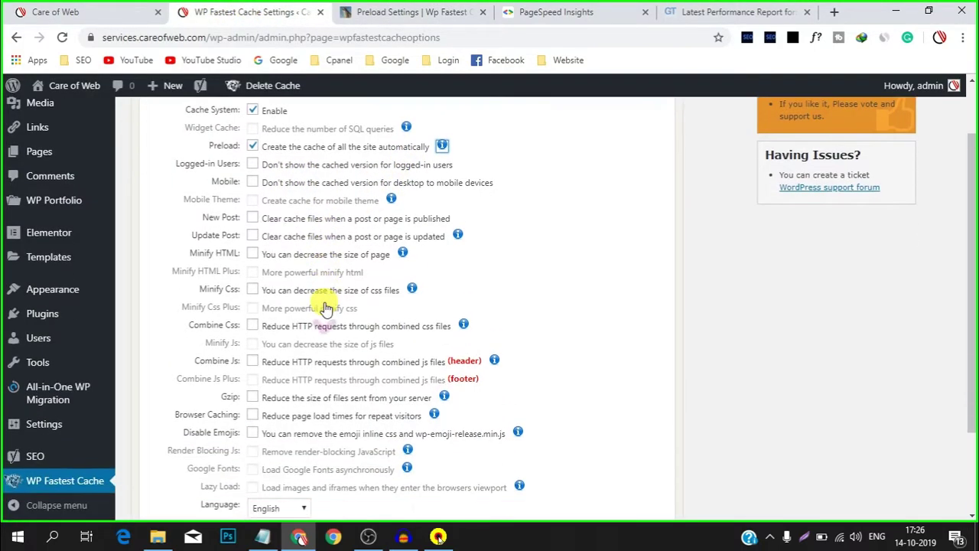
{"action": "left_click", "coordinate": [252, 184]}
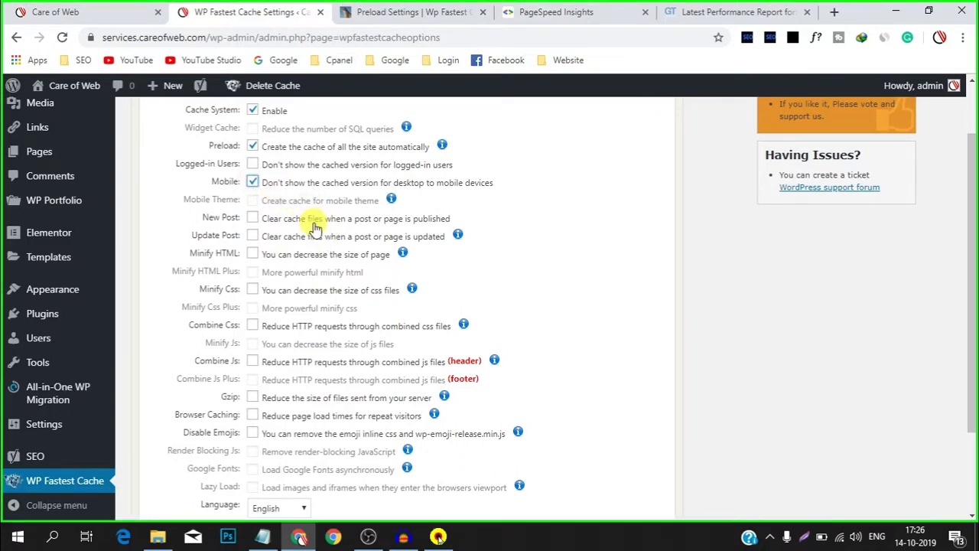
{"action": "scroll", "coordinate": [294, 260], "scroll_direction": "down", "scroll_amount": 1}
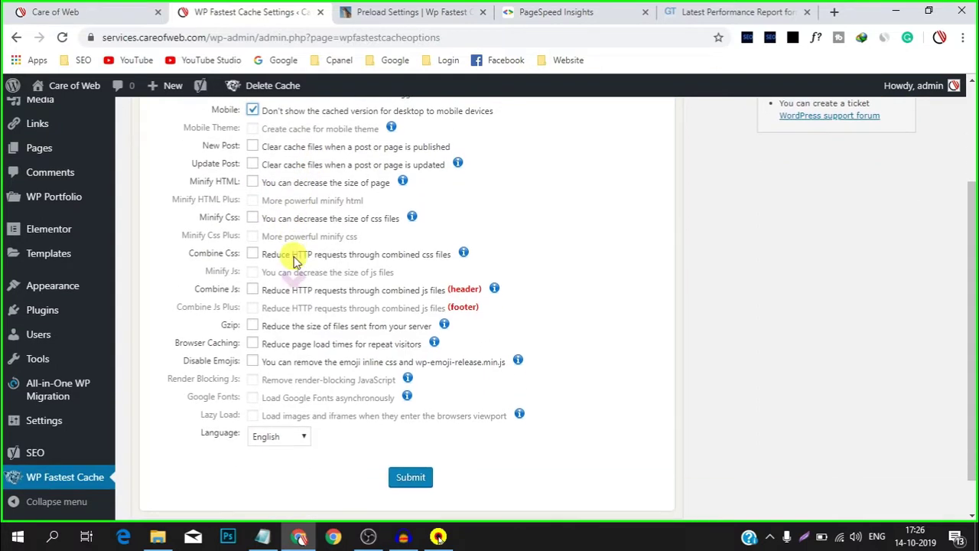
{"action": "left_click", "coordinate": [253, 184]}
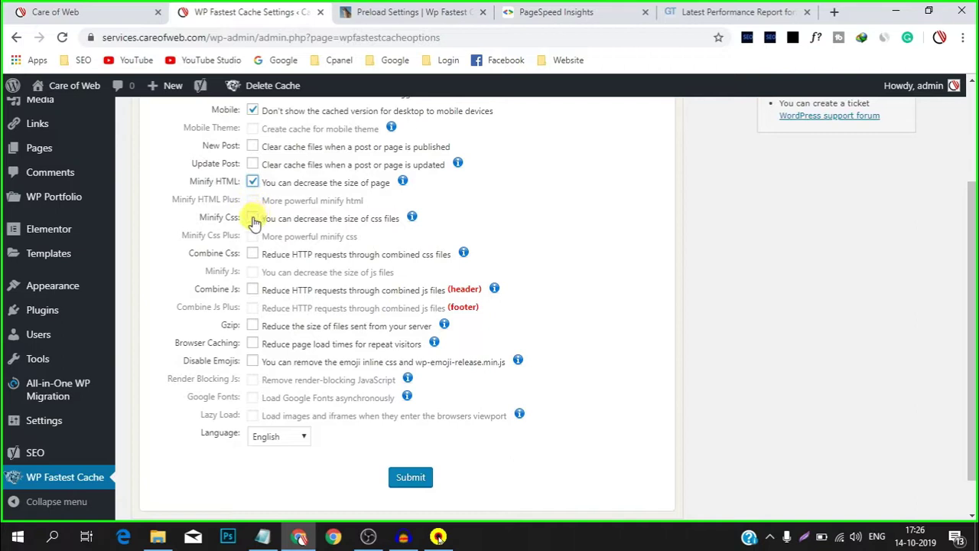
{"action": "left_click", "coordinate": [253, 219]}
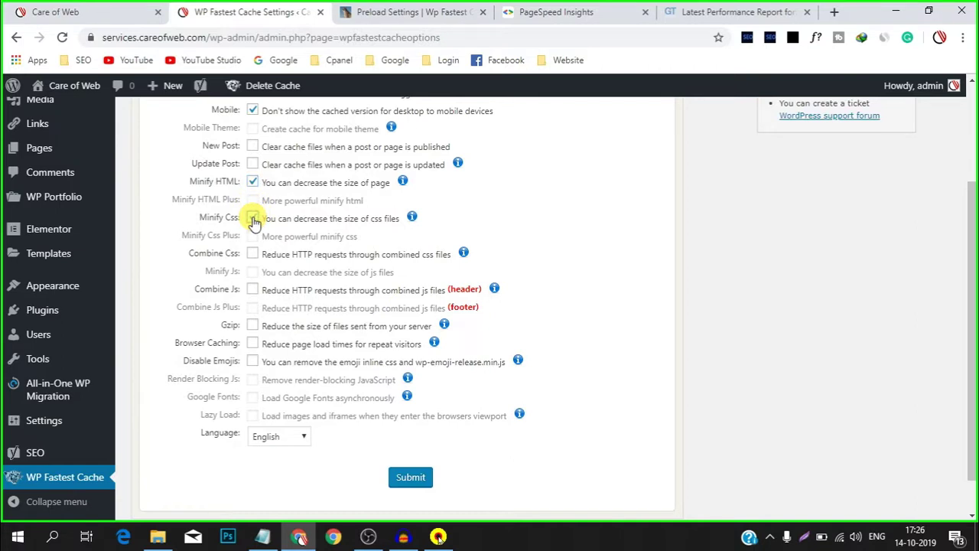
{"action": "left_click", "coordinate": [253, 255]}
{"action": "left_click", "coordinate": [252, 290]}
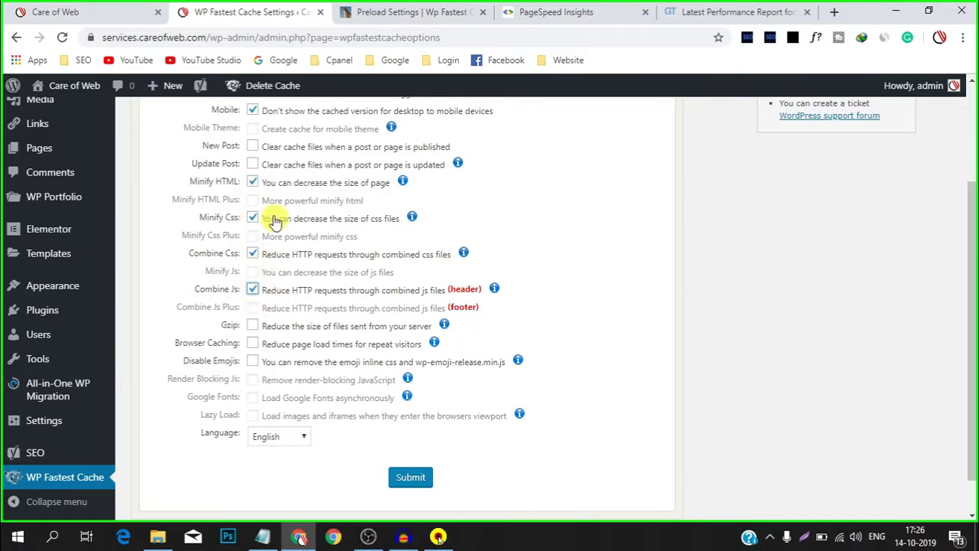
- Enable the Gzip, Browser Caching and Disable Emojis options
{"action": "scroll", "coordinate": [294, 283], "scroll_direction": "up", "scroll_amount": 1}
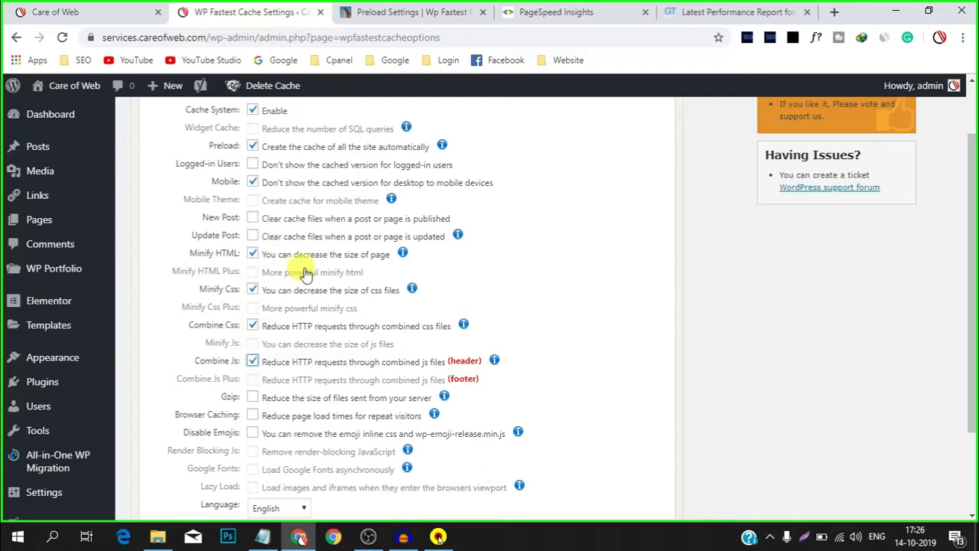
{"action": "scroll", "coordinate": [309, 274], "scroll_direction": "down", "scroll_amount": 1}
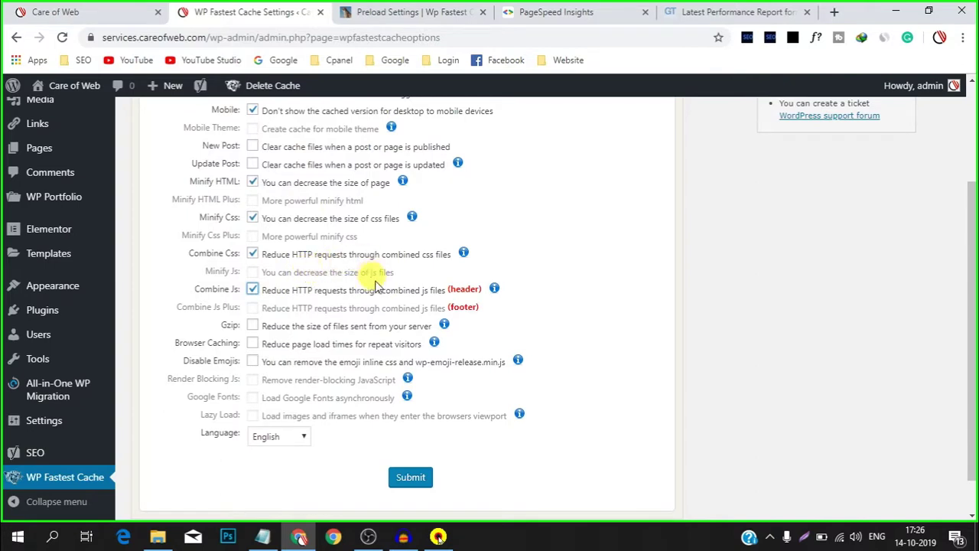
{"action": "left_click", "coordinate": [253, 326]}
{"action": "left_click", "coordinate": [253, 344]}
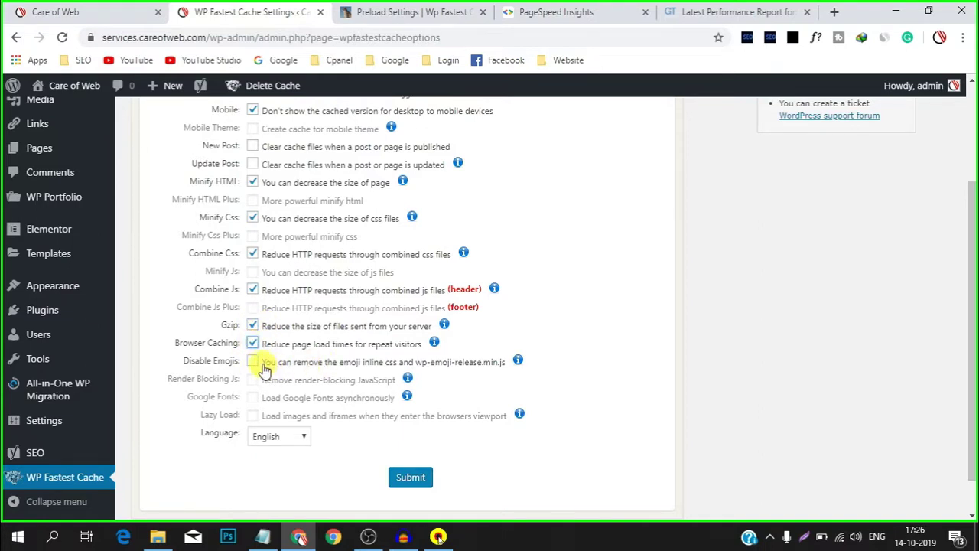
{"action": "left_click", "coordinate": [253, 361]}
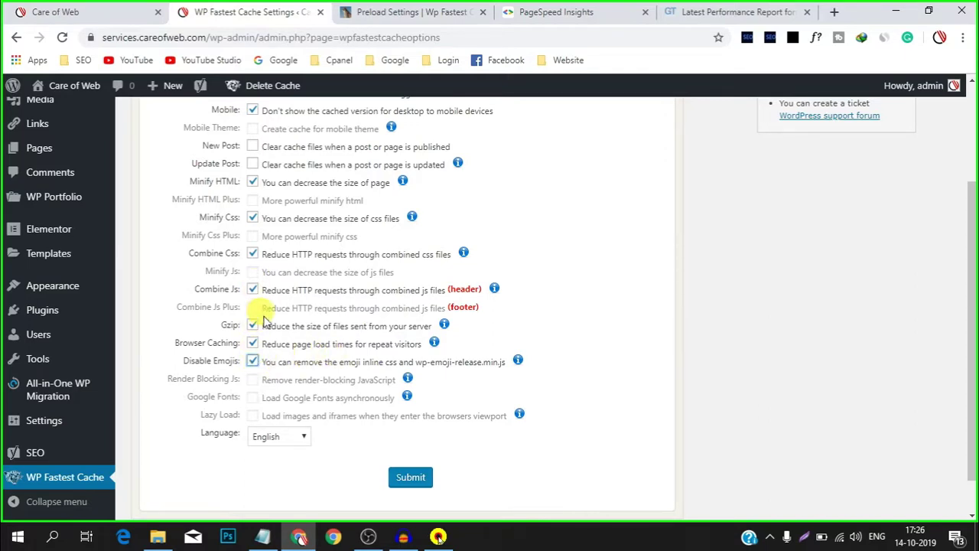
- Review the enabled WP Fastest Cache options and save the settings
{"action": "scroll", "coordinate": [303, 344], "scroll_direction": "up", "scroll_amount": 1}
{"action": "scroll", "coordinate": [303, 346], "scroll_direction": "down", "scroll_amount": 2}
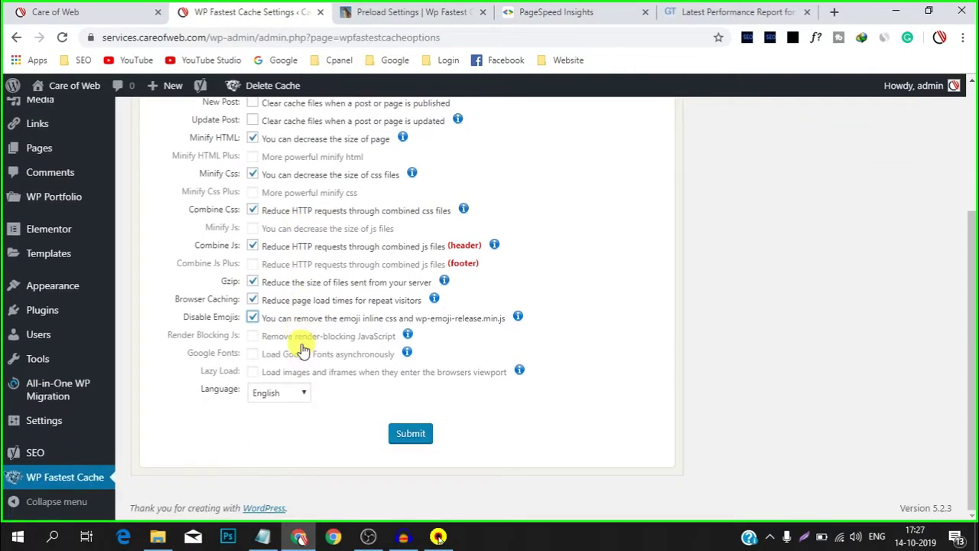
{"action": "scroll", "coordinate": [328, 321], "scroll_direction": "up", "scroll_amount": 3}
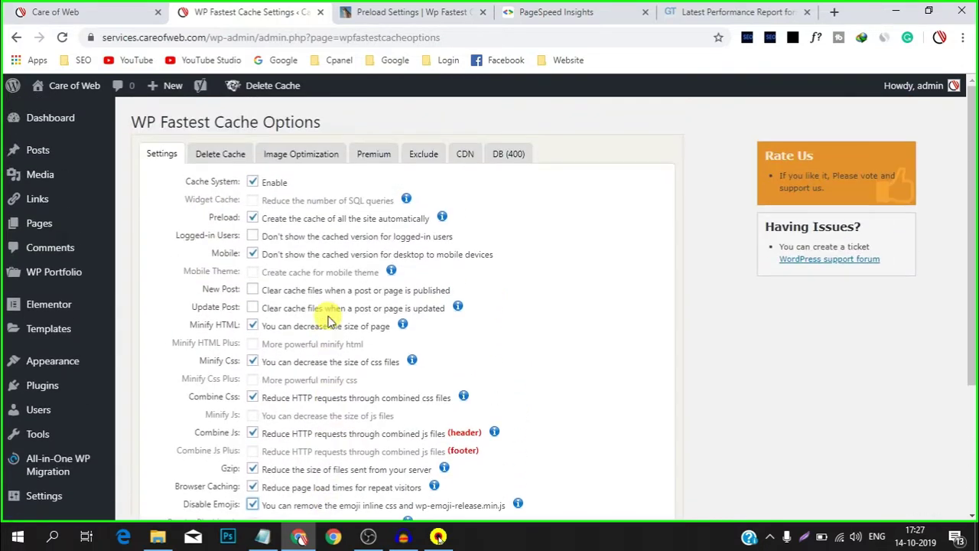
{"action": "scroll", "coordinate": [336, 323], "scroll_direction": "down", "scroll_amount": 3}
{"action": "left_click", "coordinate": [408, 436]}
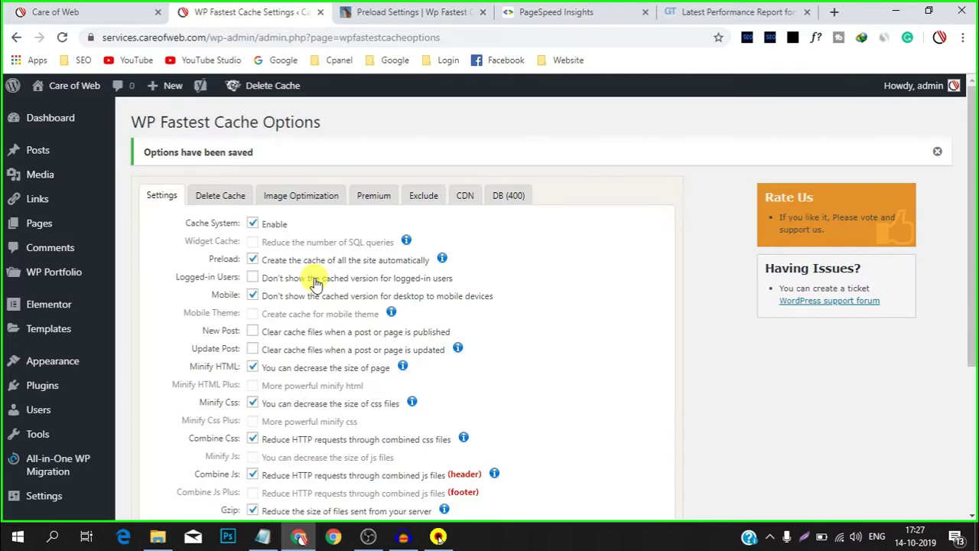
- Look over the plugin's cache deletion options, delete the cache with the minified CSS/JS, and dismiss the notice
{"action": "left_click", "coordinate": [219, 198]}
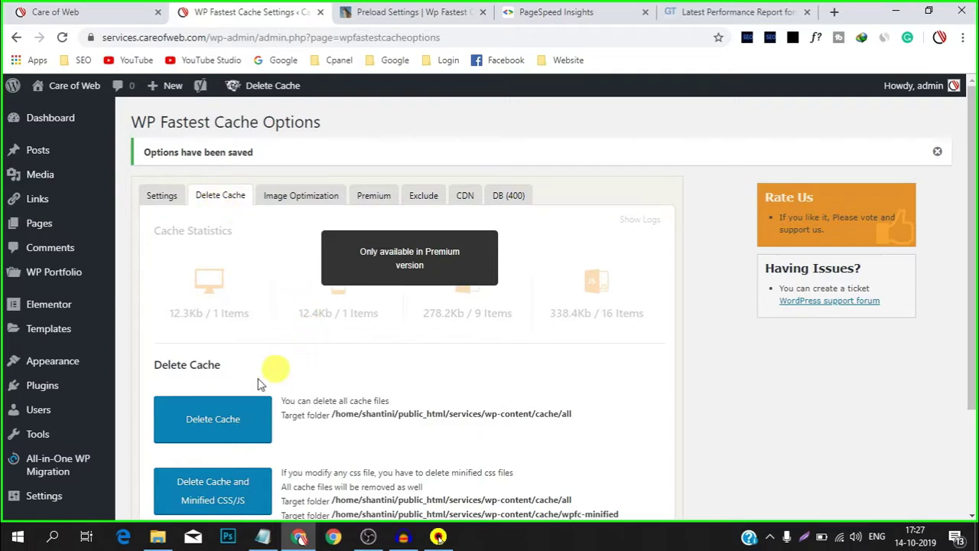
{"action": "scroll", "coordinate": [245, 402], "scroll_direction": "down", "scroll_amount": 1}
{"action": "scroll", "coordinate": [247, 398], "scroll_direction": "down", "scroll_amount": 1}
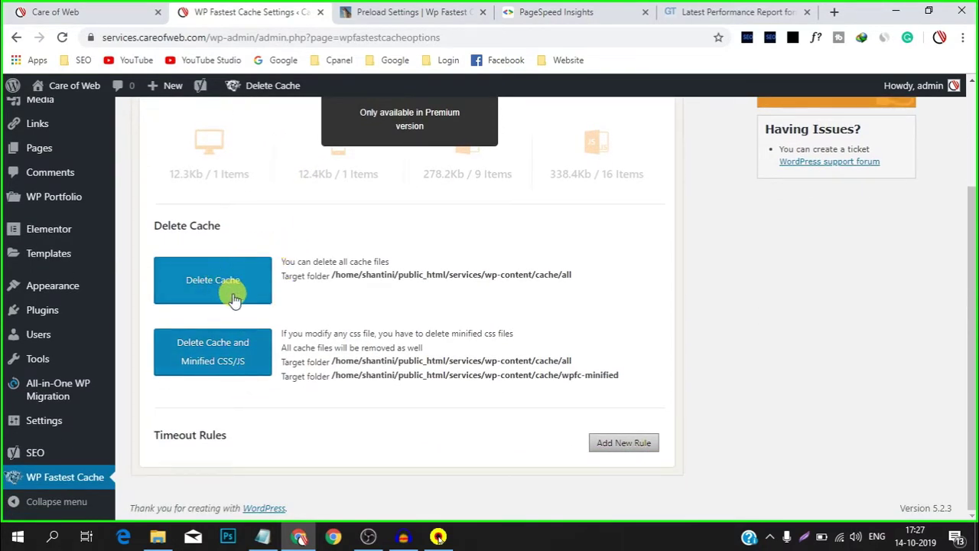
{"action": "scroll", "coordinate": [230, 297], "scroll_direction": "up", "scroll_amount": 1}
{"action": "mouse_move", "coordinate": [267, 90]}
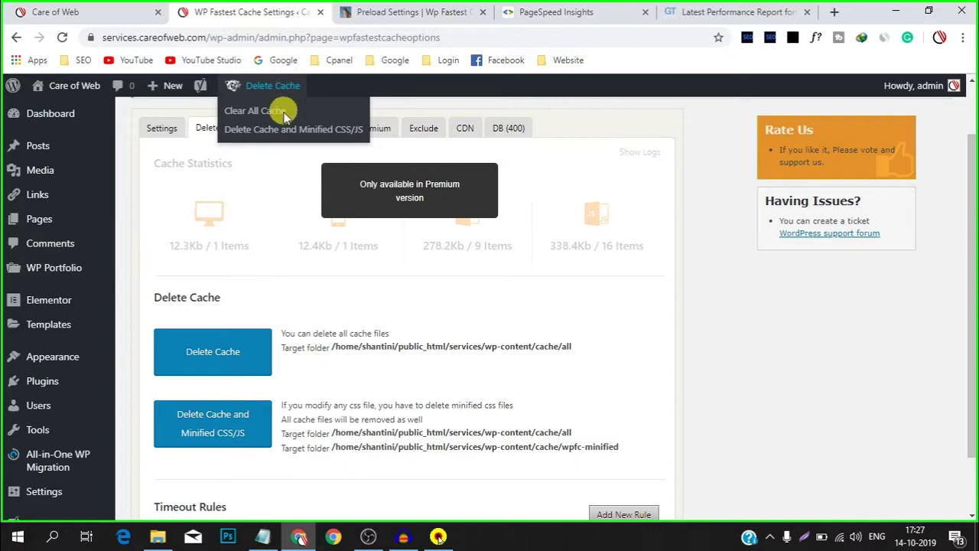
{"action": "left_click", "coordinate": [321, 132]}
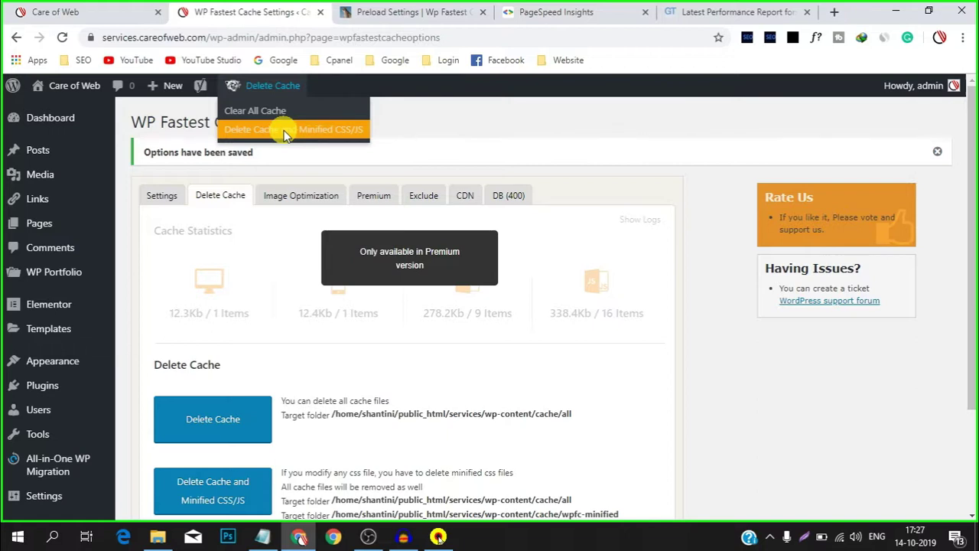
{"action": "left_click", "coordinate": [939, 155]}
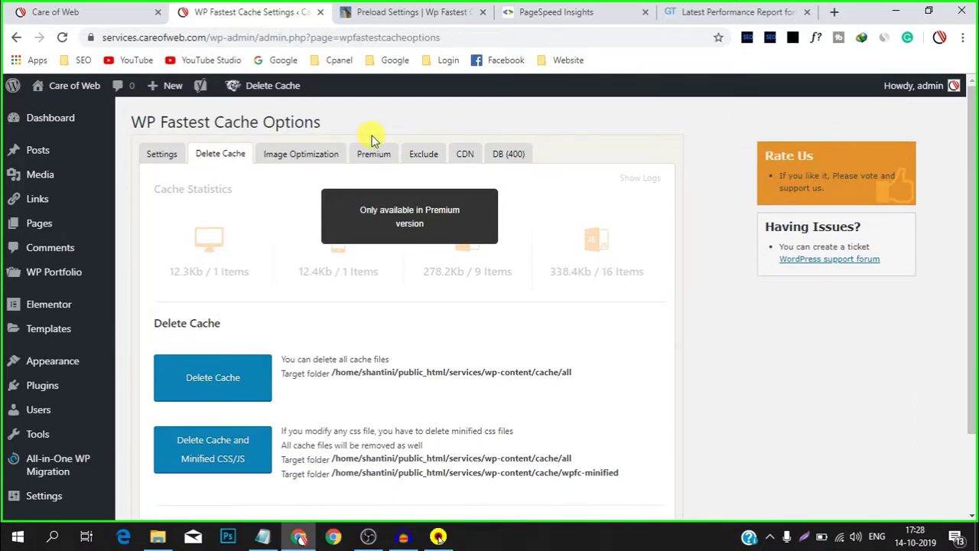
- Examine the Image Optimization tool and the CDN settings of WP Fastest Cache
{"action": "left_click", "coordinate": [312, 157]}
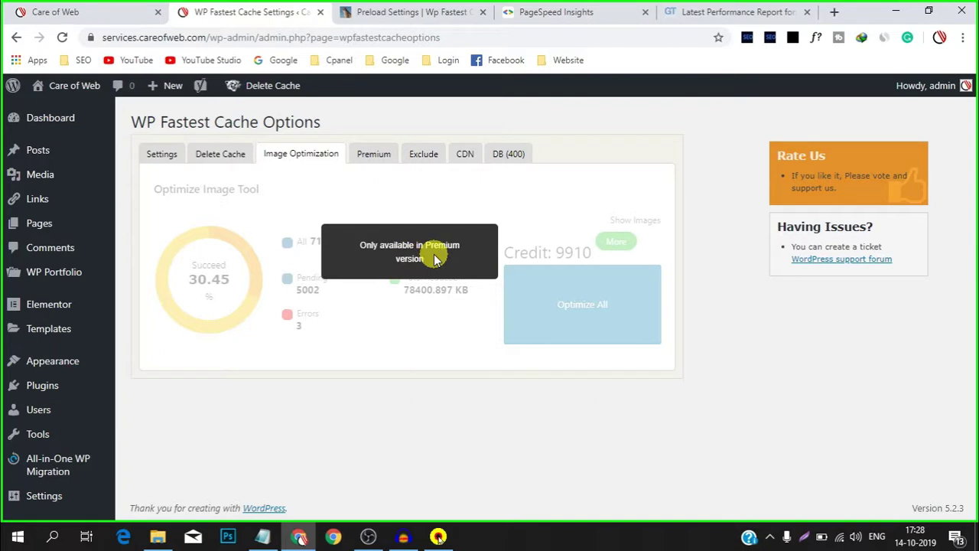
{"action": "left_click", "coordinate": [466, 154]}
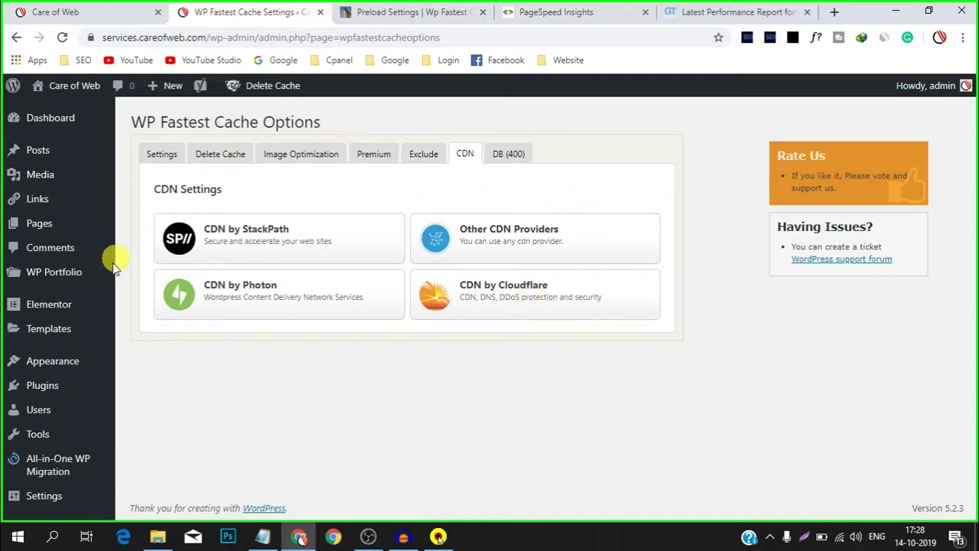
- Search for "a3 lazy load" among new plugins, and install and activate the a3 Lazy Load plugin
{"action": "mouse_move", "coordinate": [104, 362]}
{"action": "mouse_move", "coordinate": [54, 388]}
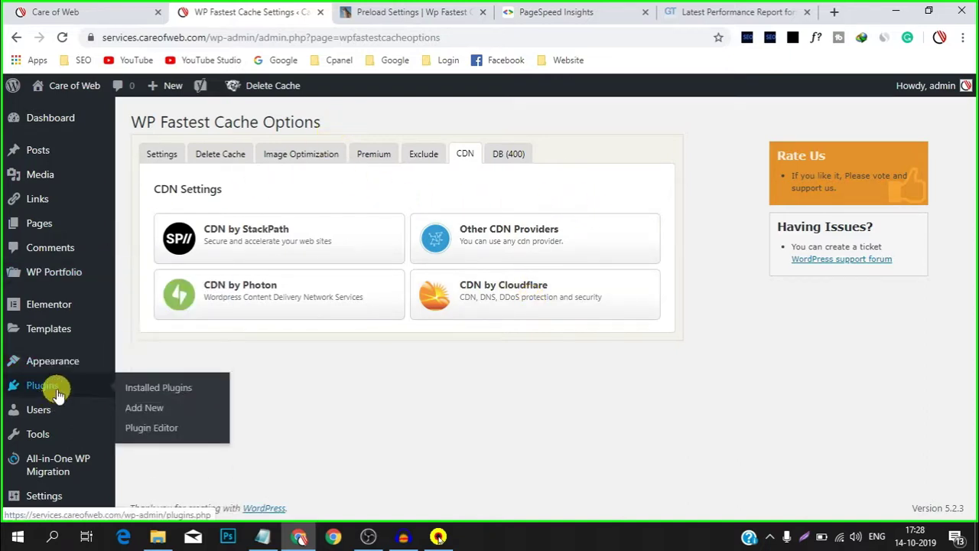
{"action": "left_click", "coordinate": [147, 412]}
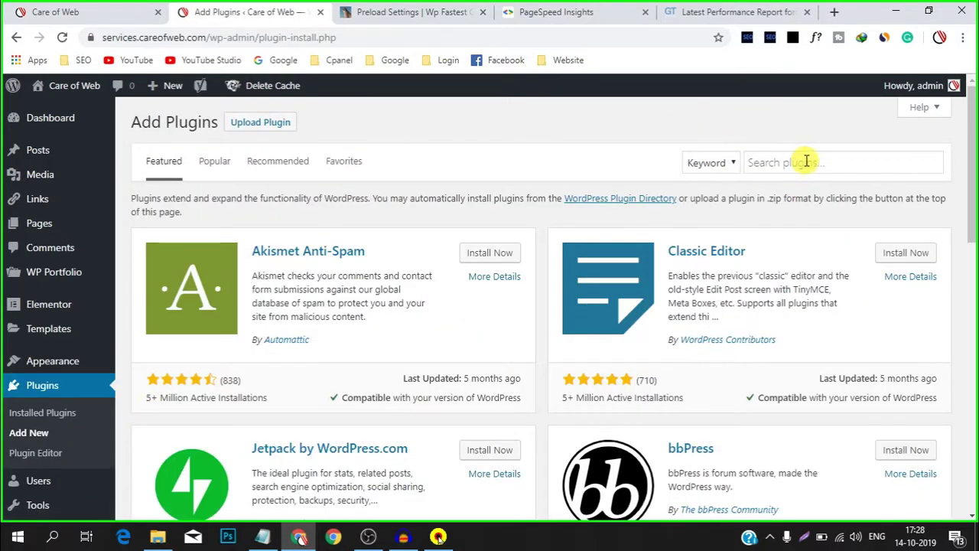
{"action": "left_click", "coordinate": [805, 162]}
{"action": "type", "text": "a3 la"}
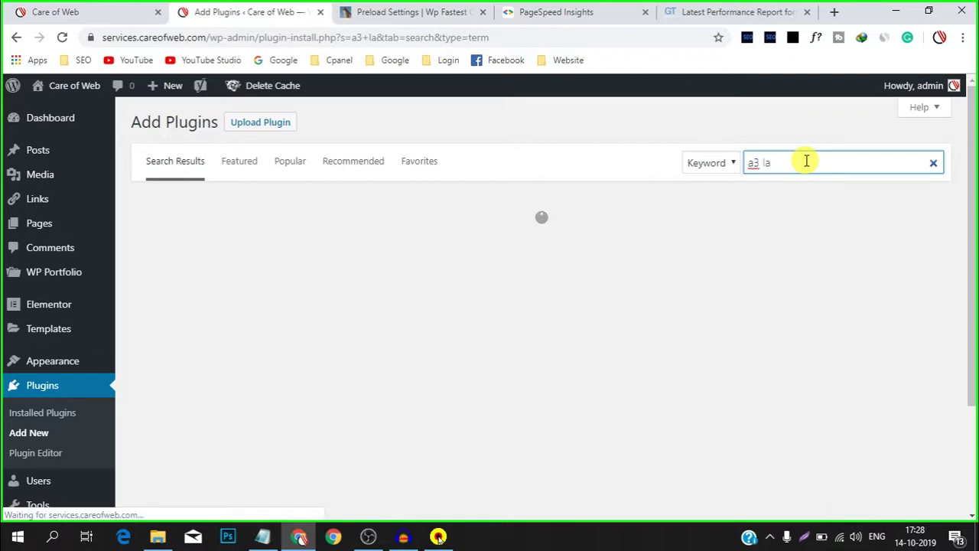
{"action": "type", "text": "zy"}
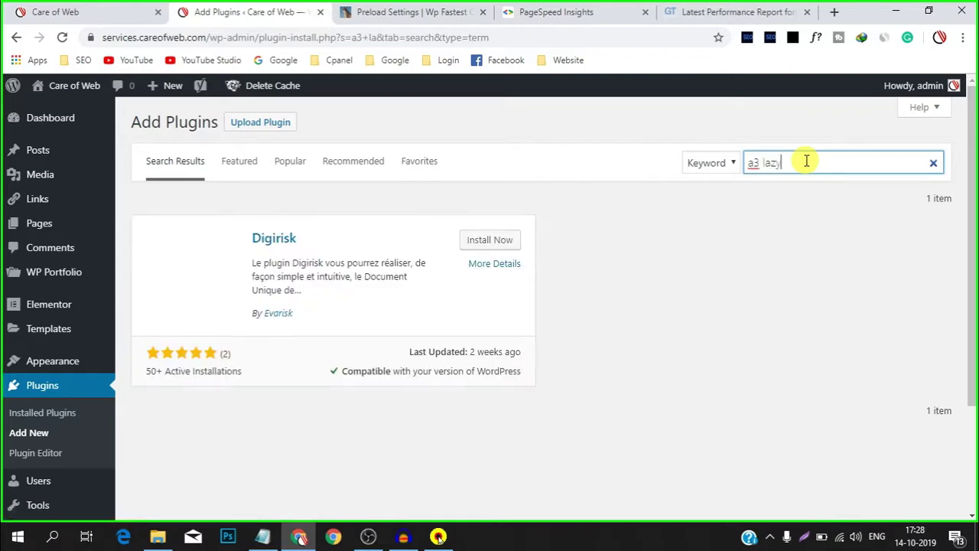
{"action": "type", "text": " loa"}
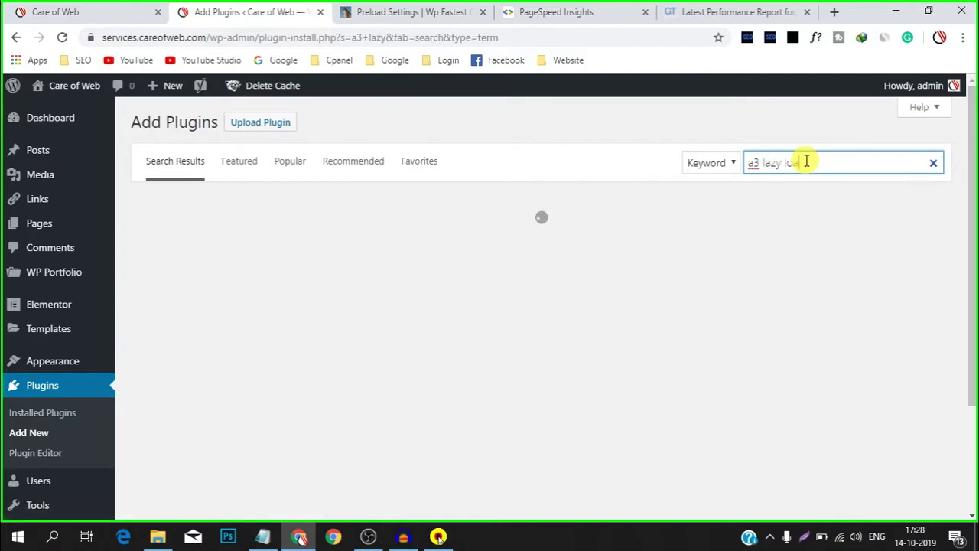
{"action": "type", "text": "d"}
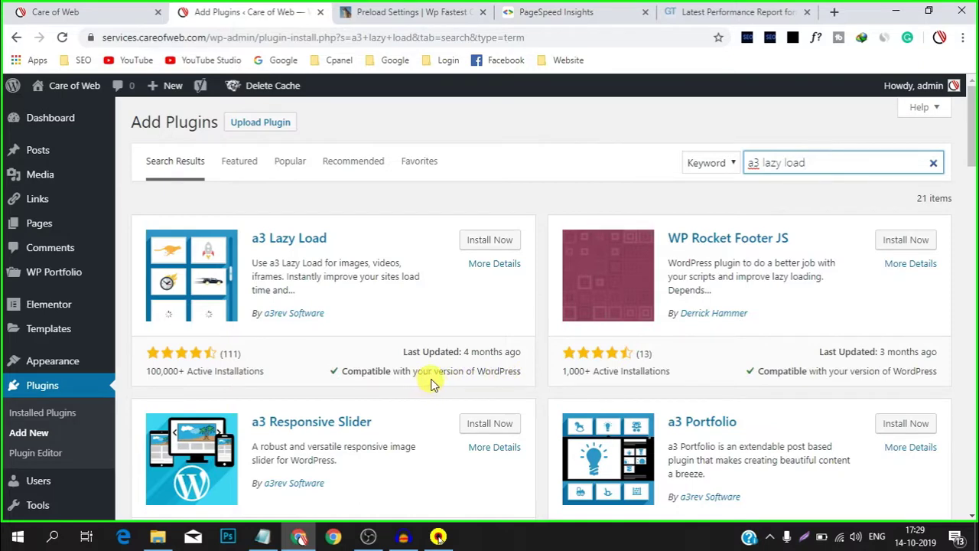
{"action": "left_click", "coordinate": [478, 240]}
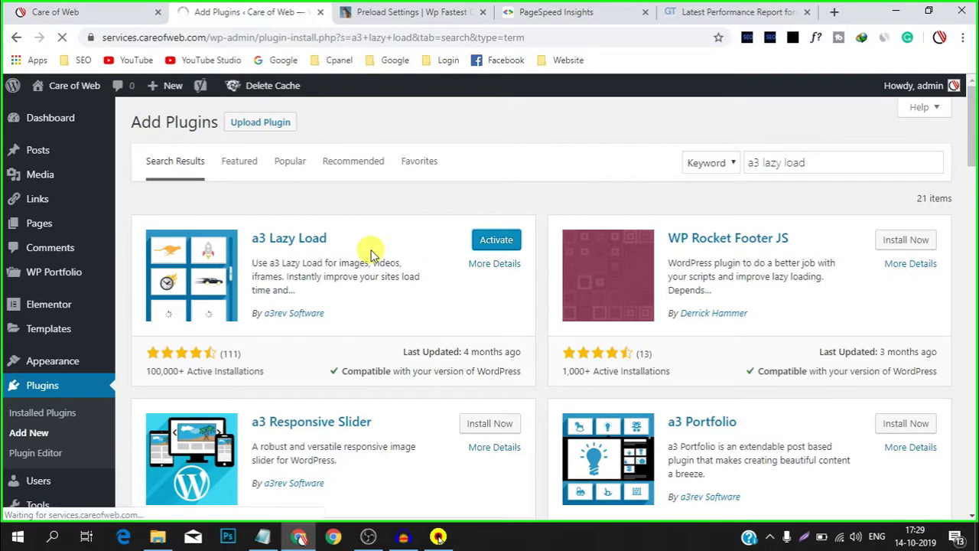
- Review a3 Lazy Load's Plugin Framework Global Settings and Lazy Load Activation sections, and save the settings with Enable Lazy Load on
{"action": "left_click", "coordinate": [180, 215]}
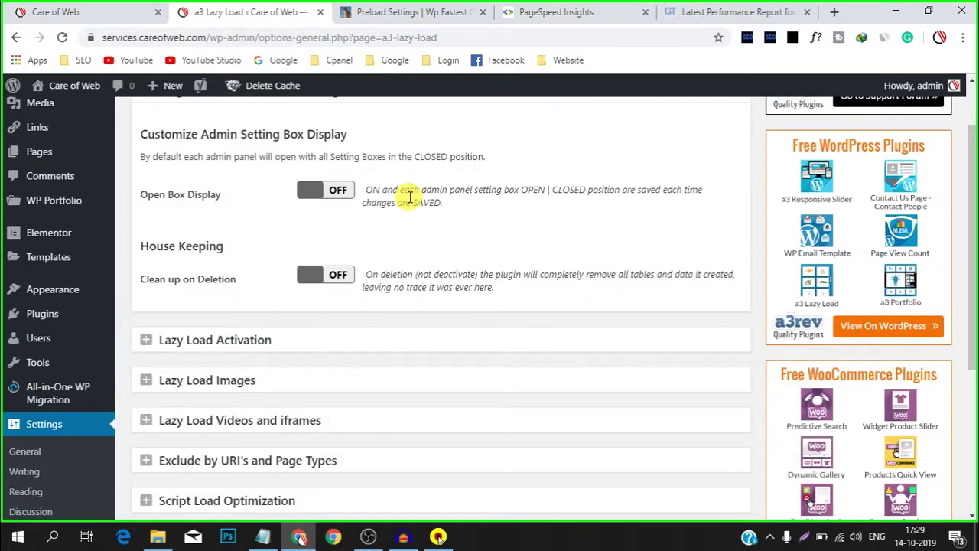
{"action": "scroll", "coordinate": [410, 198], "scroll_direction": "up", "scroll_amount": 1}
{"action": "scroll", "coordinate": [408, 200], "scroll_direction": "down", "scroll_amount": 2}
{"action": "left_click", "coordinate": [214, 268]}
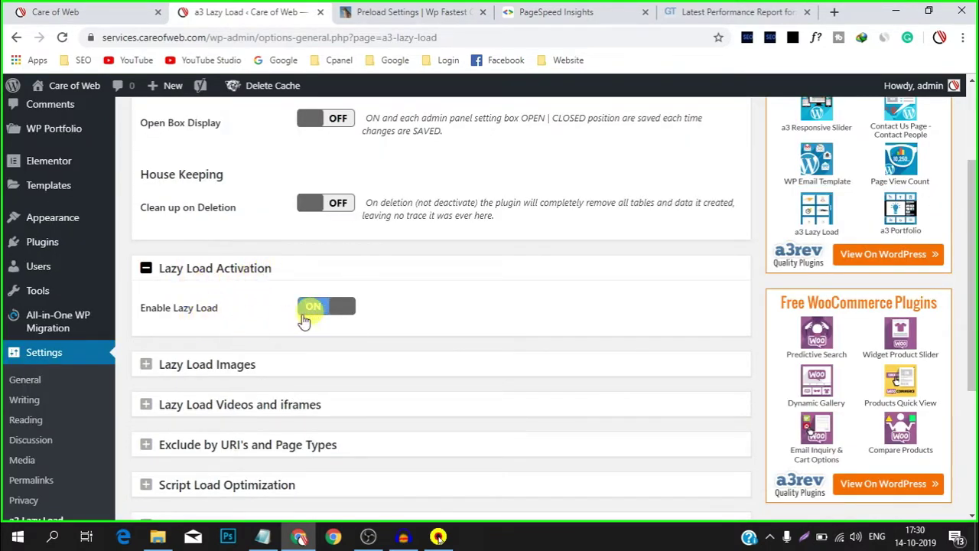
{"action": "scroll", "coordinate": [263, 316], "scroll_direction": "up", "scroll_amount": 2}
{"action": "scroll", "coordinate": [262, 320], "scroll_direction": "down", "scroll_amount": 1}
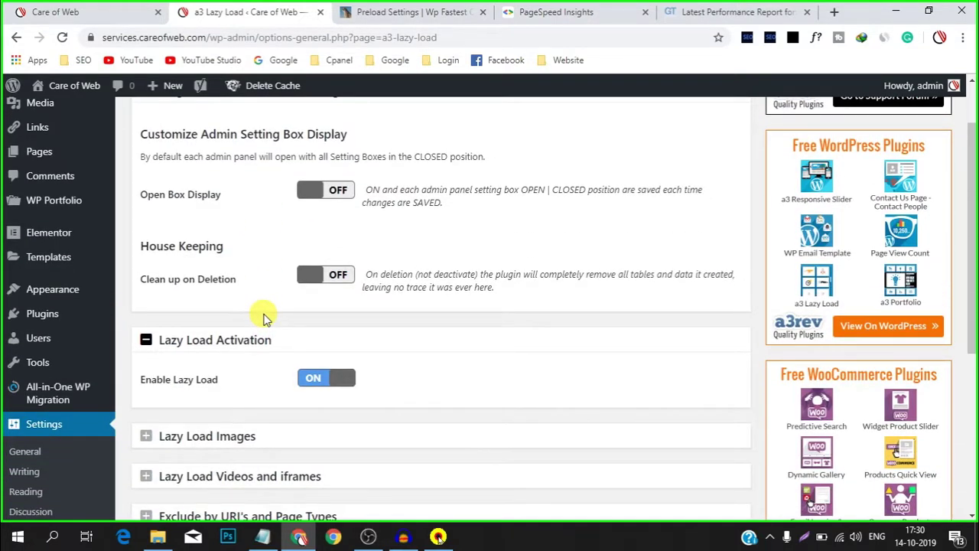
{"action": "scroll", "coordinate": [262, 317], "scroll_direction": "down", "scroll_amount": 1}
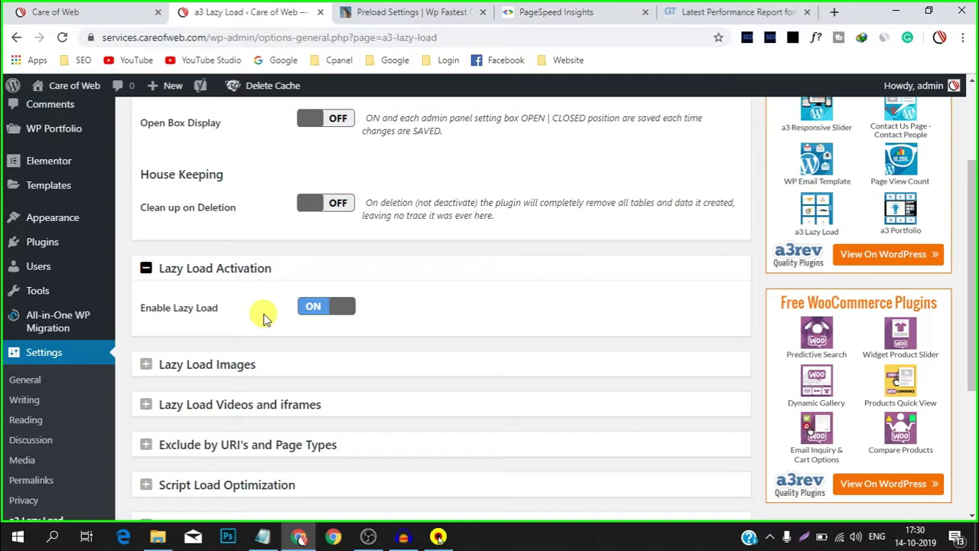
{"action": "scroll", "coordinate": [262, 316], "scroll_direction": "down", "scroll_amount": 3}
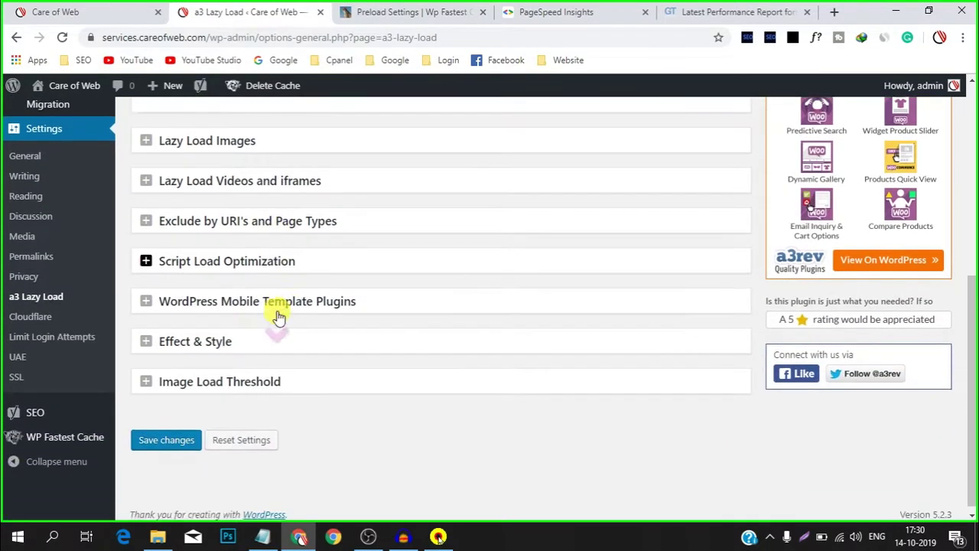
{"action": "left_click", "coordinate": [155, 436]}
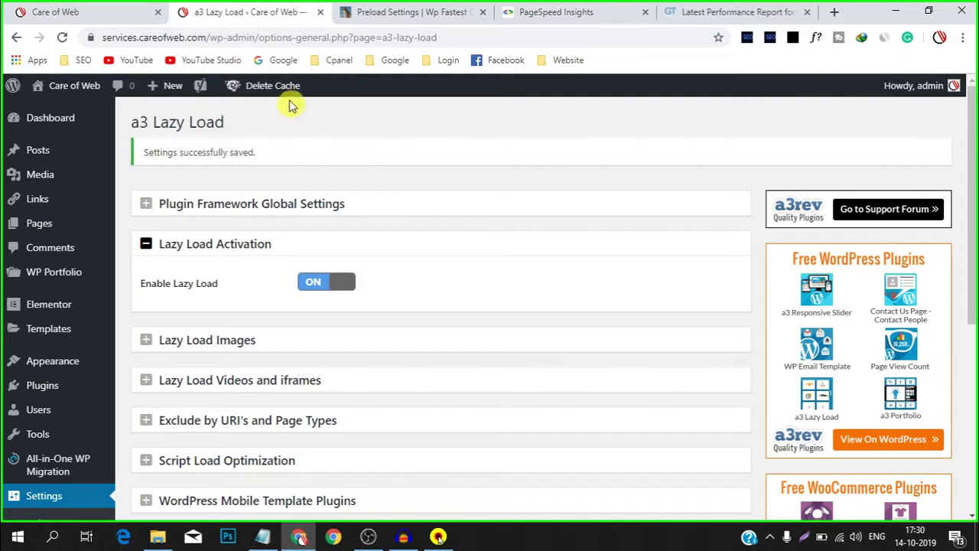
- Delete the site's cache and minified CSS/JS after saving the lazy load settings
{"action": "mouse_move", "coordinate": [287, 92]}
{"action": "left_click", "coordinate": [283, 131]}
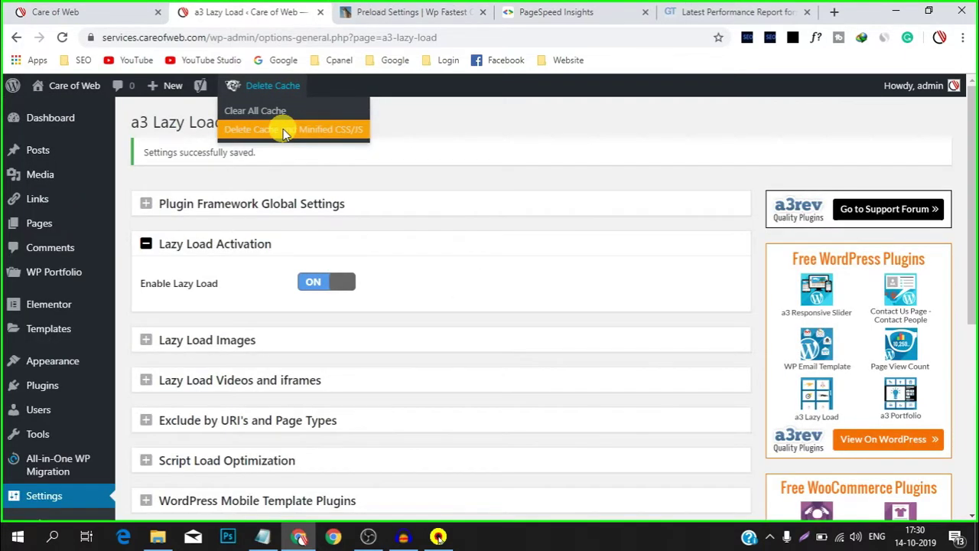
{"action": "left_click", "coordinate": [283, 131]}
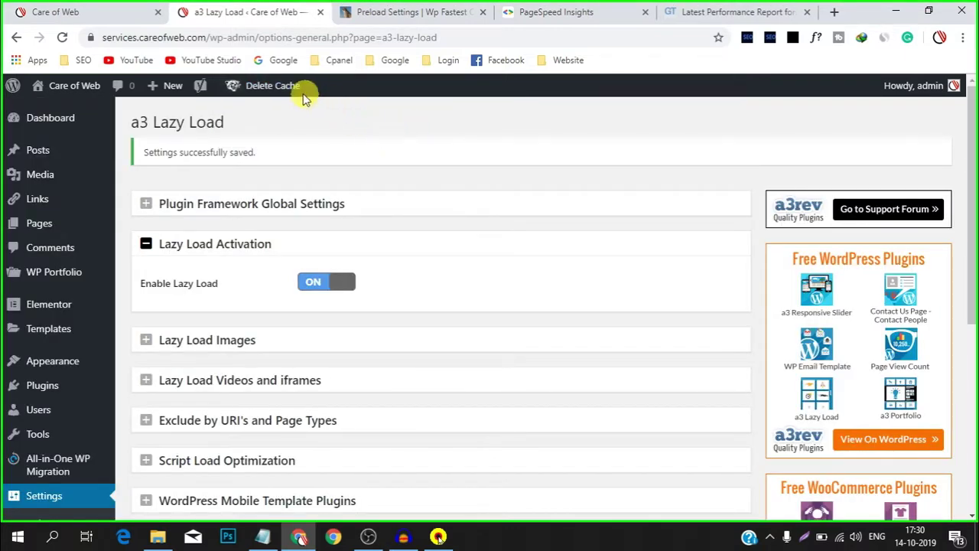
{"action": "left_click", "coordinate": [574, 11]}
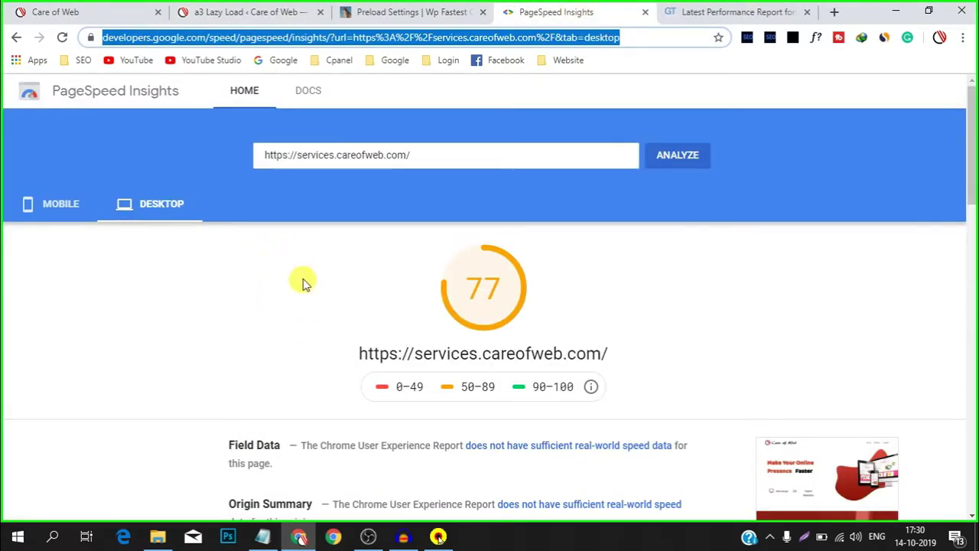
{"action": "left_click", "coordinate": [306, 280]}
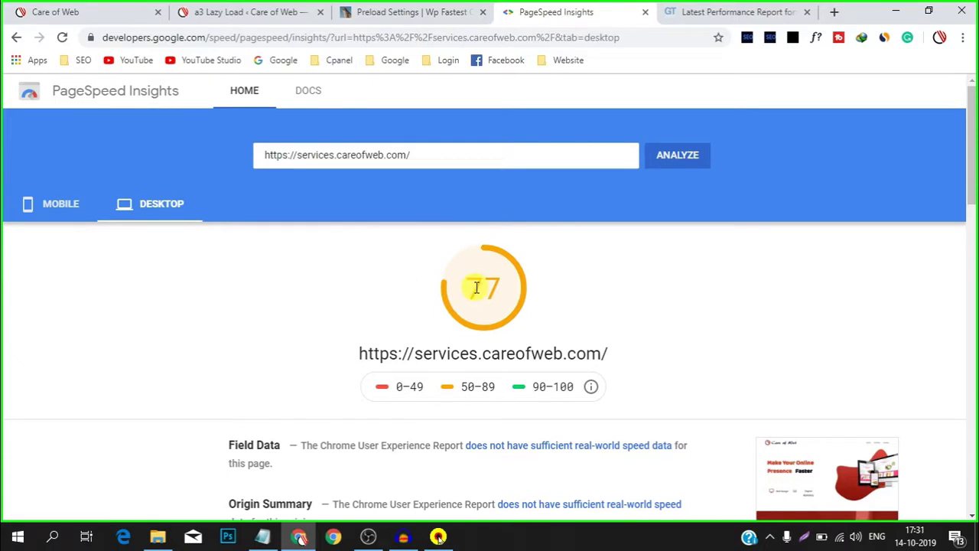
{"action": "left_click", "coordinate": [48, 207]}
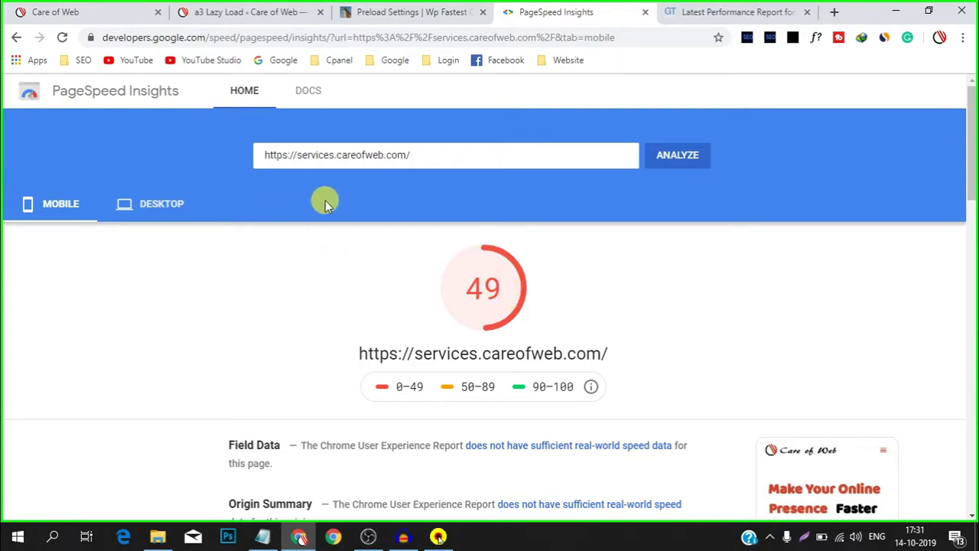
{"action": "left_click", "coordinate": [670, 158]}
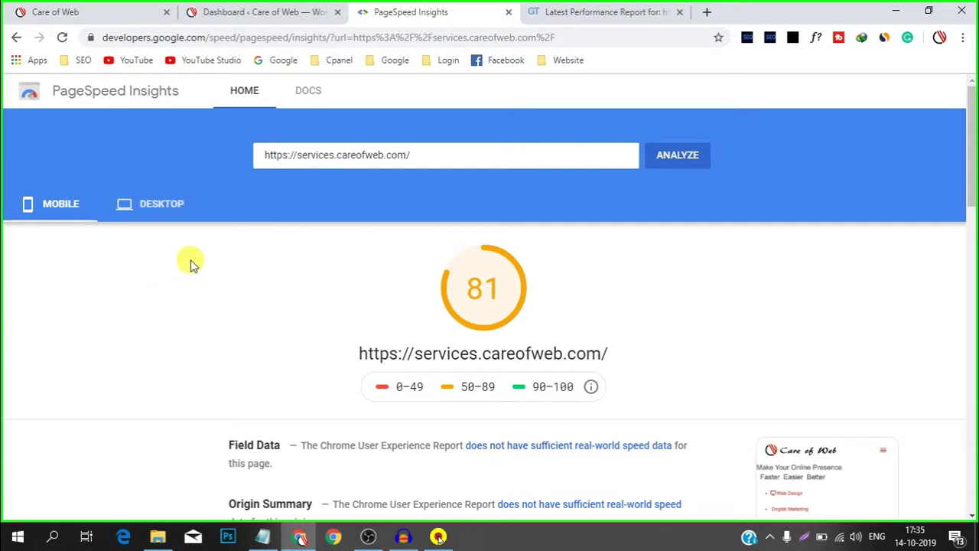
- Compare the site's new mobile and desktop PageSpeed scores, and open its latest GTmetrix performance report
{"action": "scroll", "coordinate": [191, 262], "scroll_direction": "down", "scroll_amount": 1}
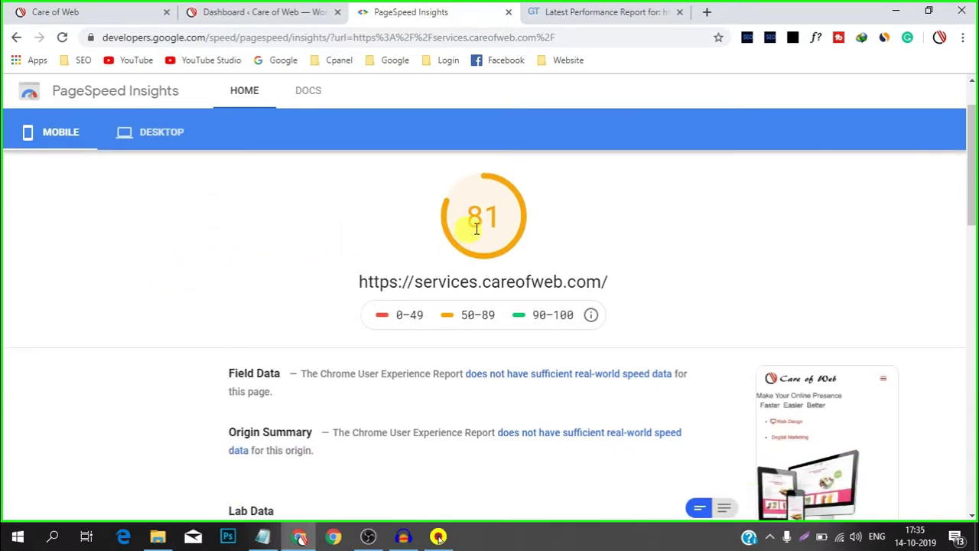
{"action": "left_click", "coordinate": [162, 134]}
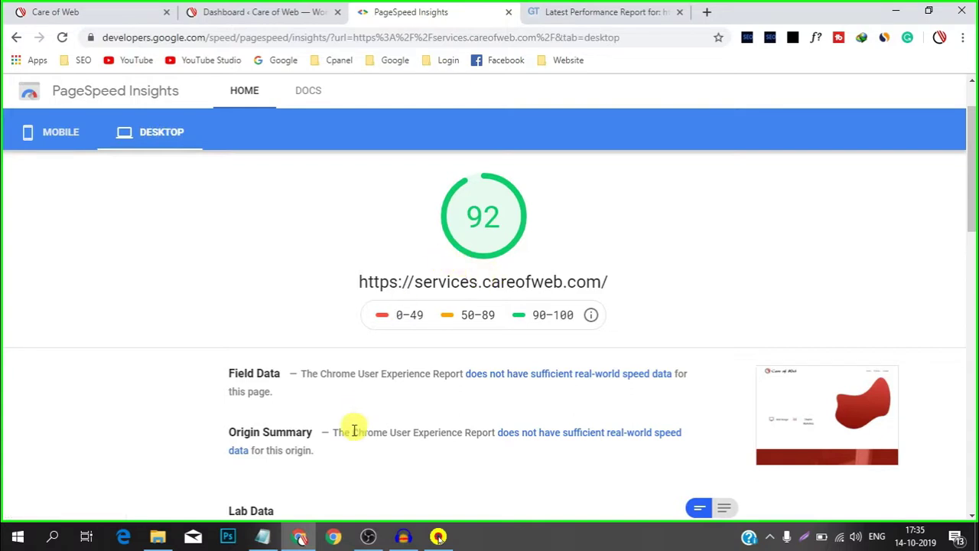
{"action": "scroll", "coordinate": [527, 239], "scroll_direction": "up", "scroll_amount": 1}
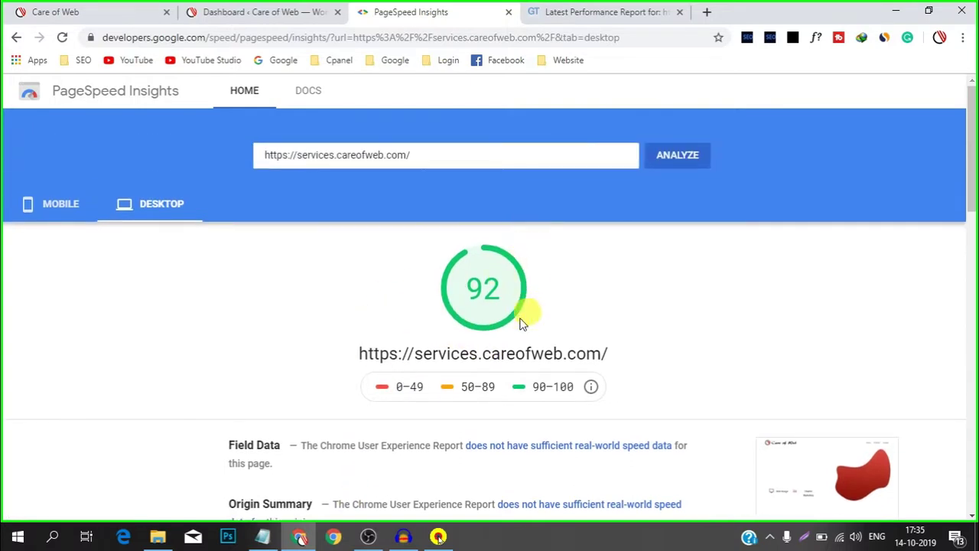
{"action": "left_click", "coordinate": [56, 203]}
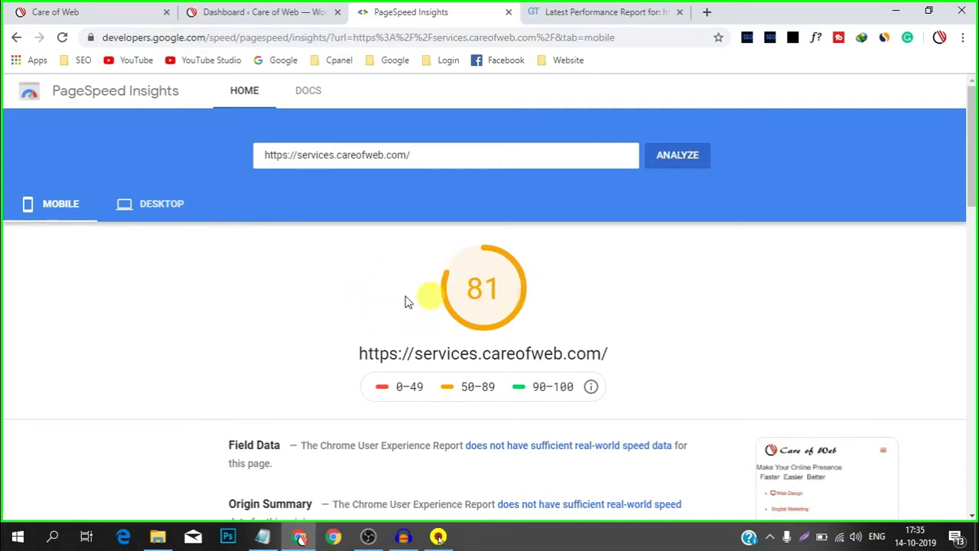
{"action": "left_click", "coordinate": [158, 205]}
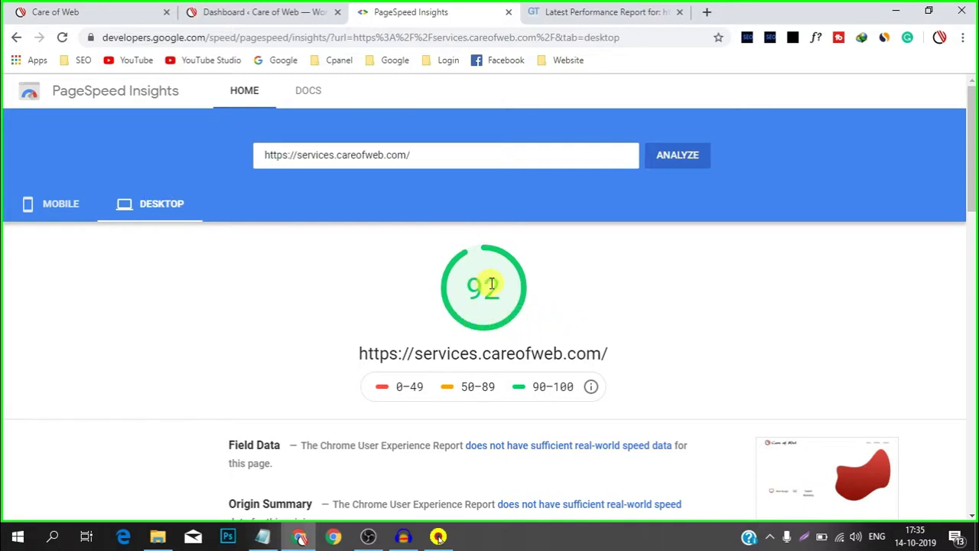
{"action": "left_click", "coordinate": [614, 14]}
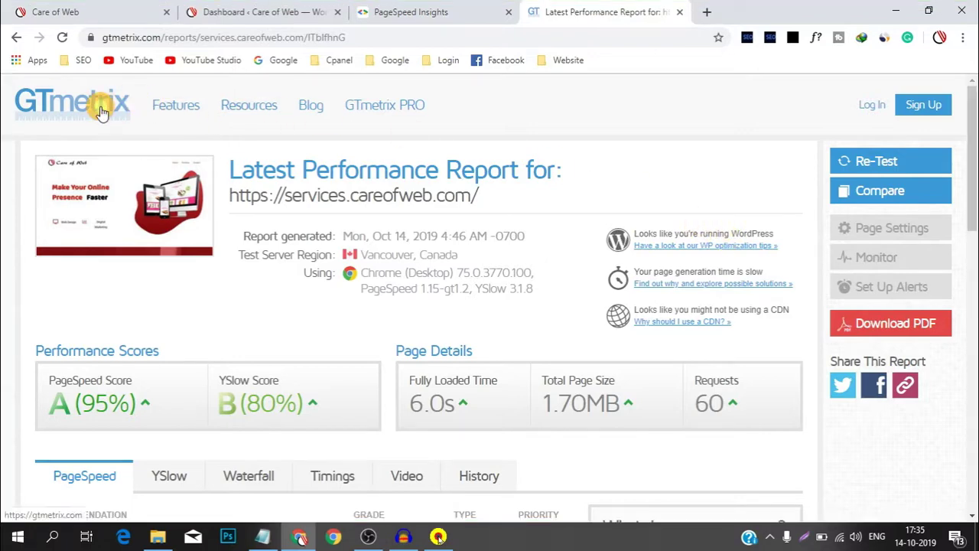
{"action": "left_click", "coordinate": [100, 109]}
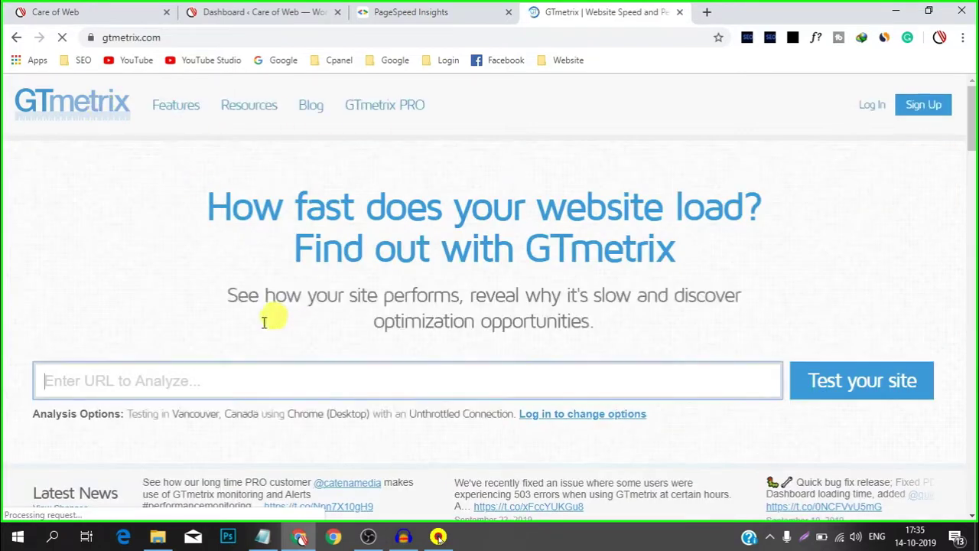
{"action": "left_click", "coordinate": [156, 383]}
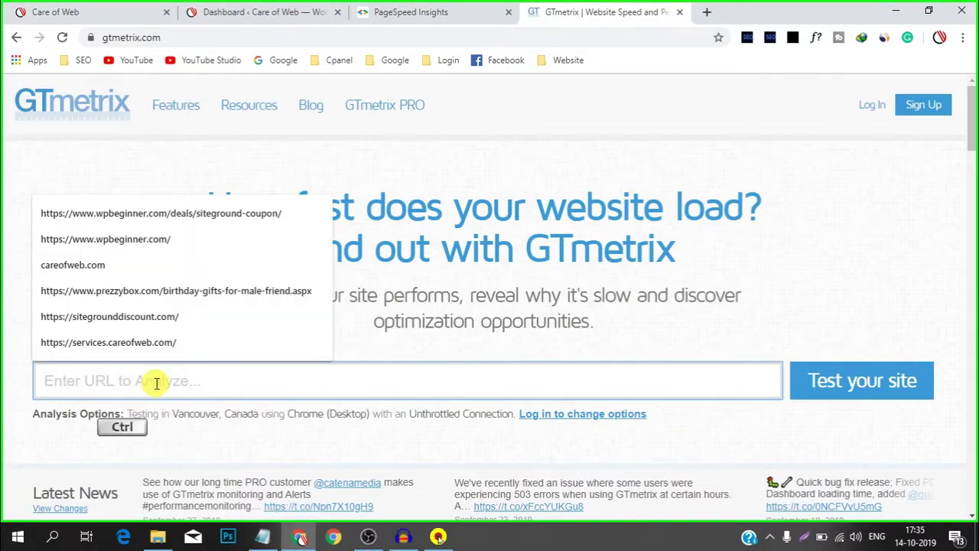
{"action": "type", "text": "https://services.careofweb.com/"}
{"action": "left_click", "coordinate": [830, 386]}
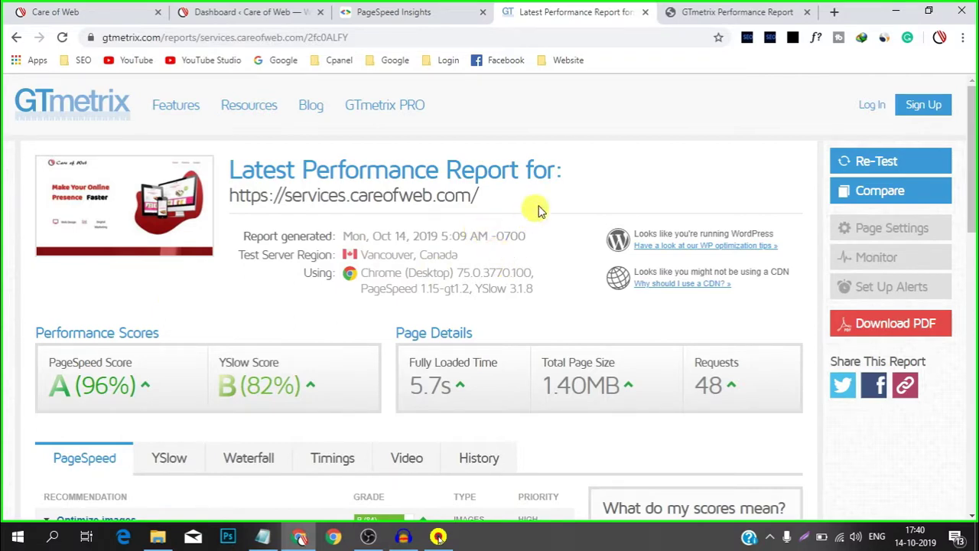
- Compare the new GTmetrix report's scores, load time, page size and requests with the earlier downloaded PDF report
{"action": "left_click", "coordinate": [713, 14]}
{"action": "scroll", "coordinate": [516, 276], "scroll_direction": "down", "scroll_amount": 1}
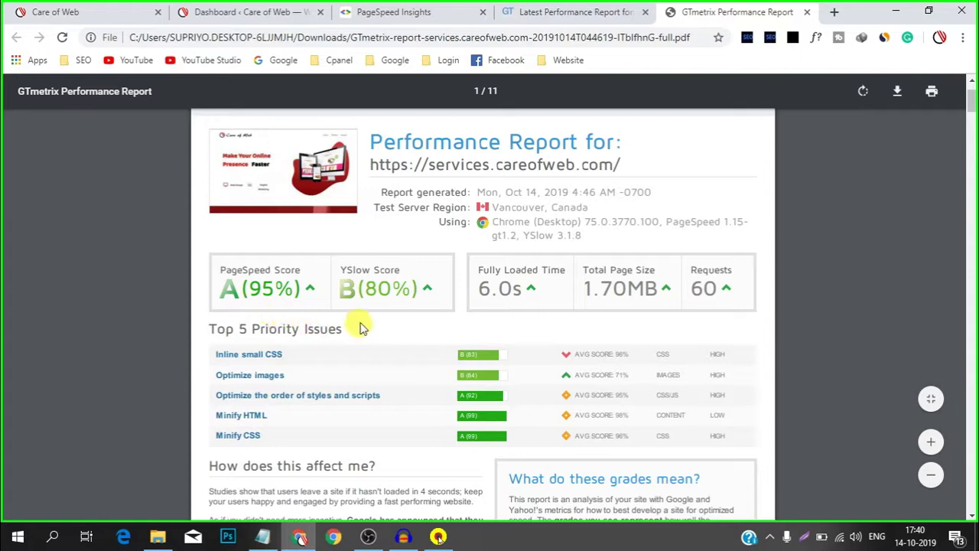
{"action": "left_click", "coordinate": [561, 12]}
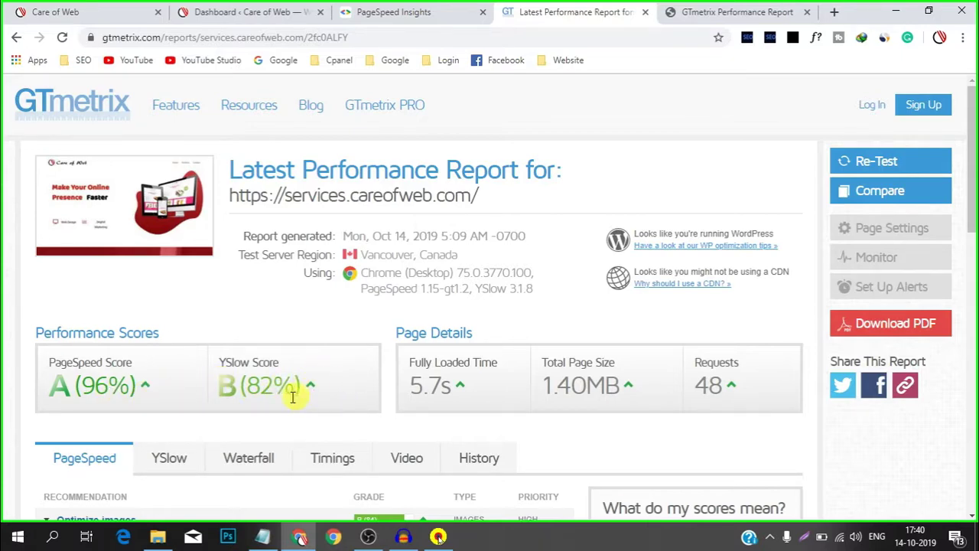
{"action": "left_click", "coordinate": [711, 14]}
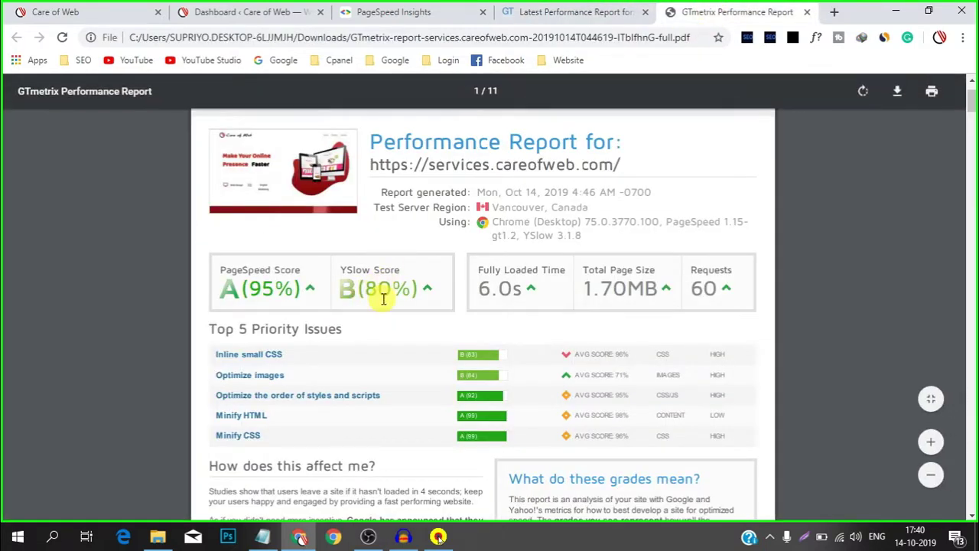